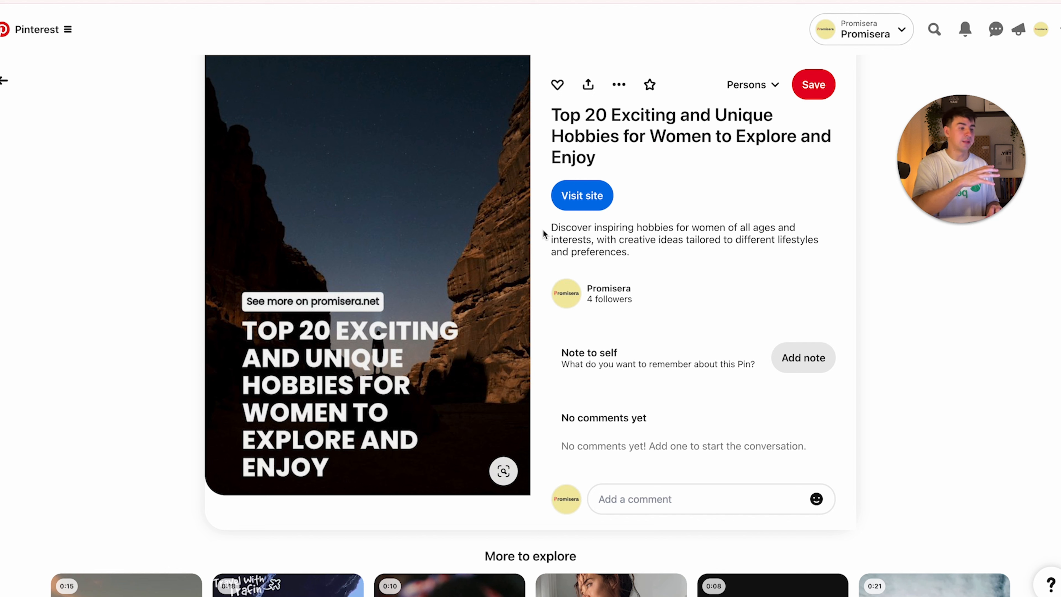
Highlight the Top 20 hobbies pin's description, then return to the profile's Created pins grid
left_click_drag(553, 227, 642, 252)
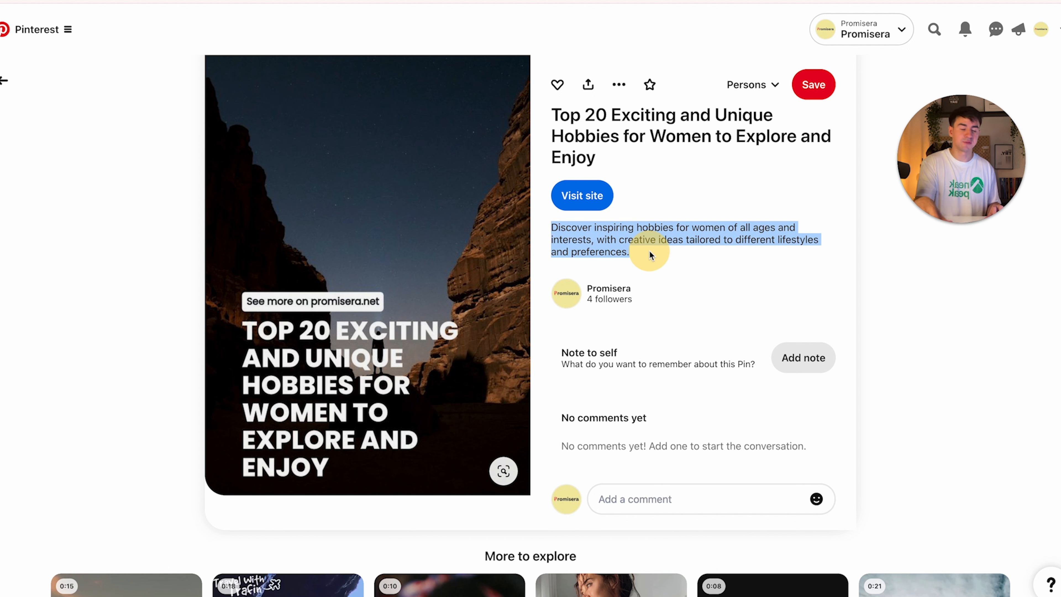
left_click(5, 80)
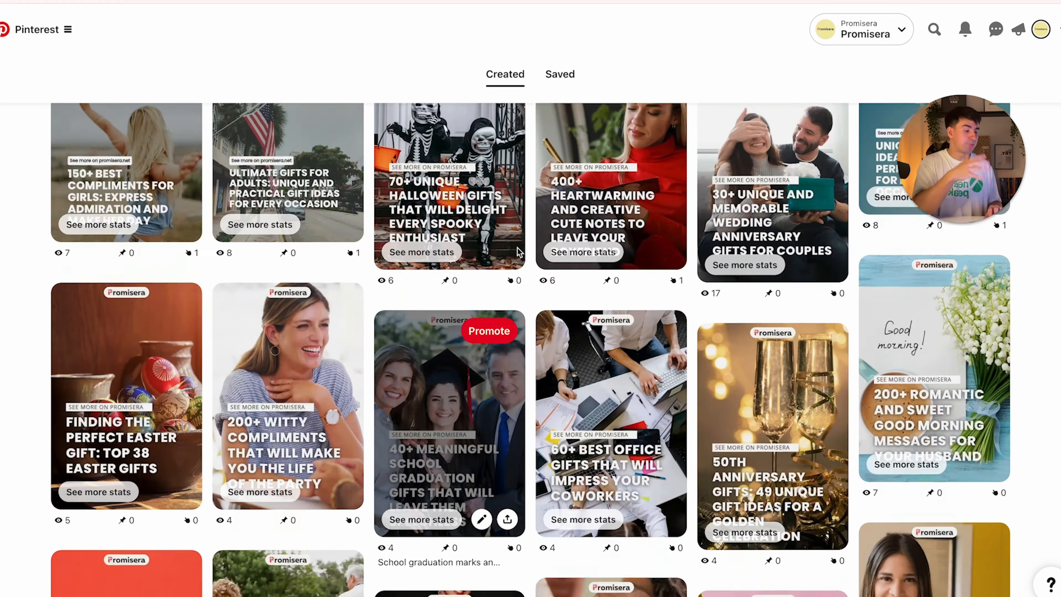
Open the 24 Heartfelt Godson Gifts pin and visit its linked article
scroll(517, 248, "down", 3)
scroll(517, 248, "down", 5)
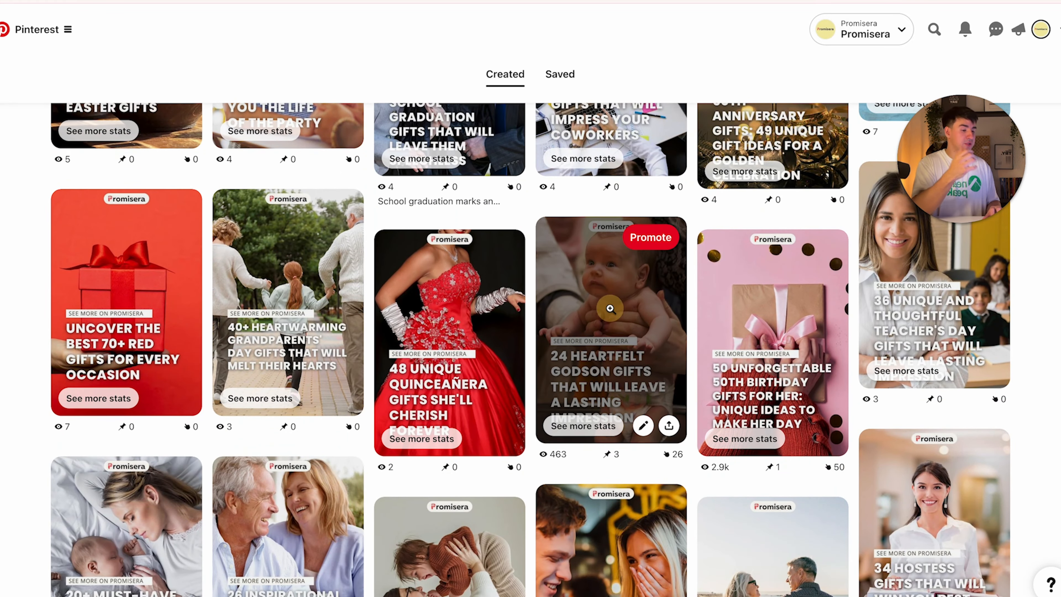
left_click(610, 309)
scroll(606, 322, "down", 2)
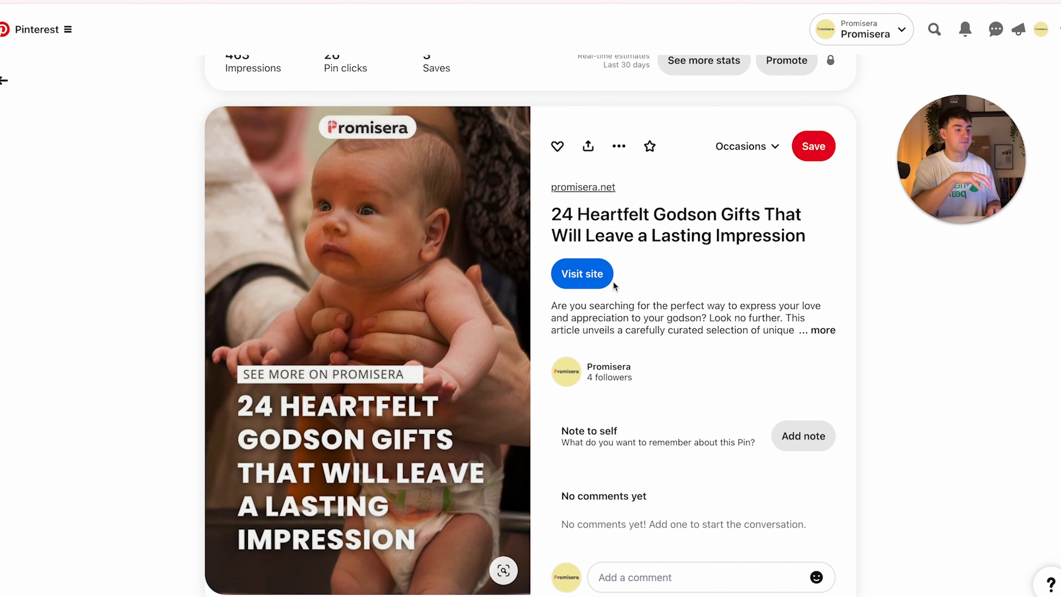
left_click(574, 282)
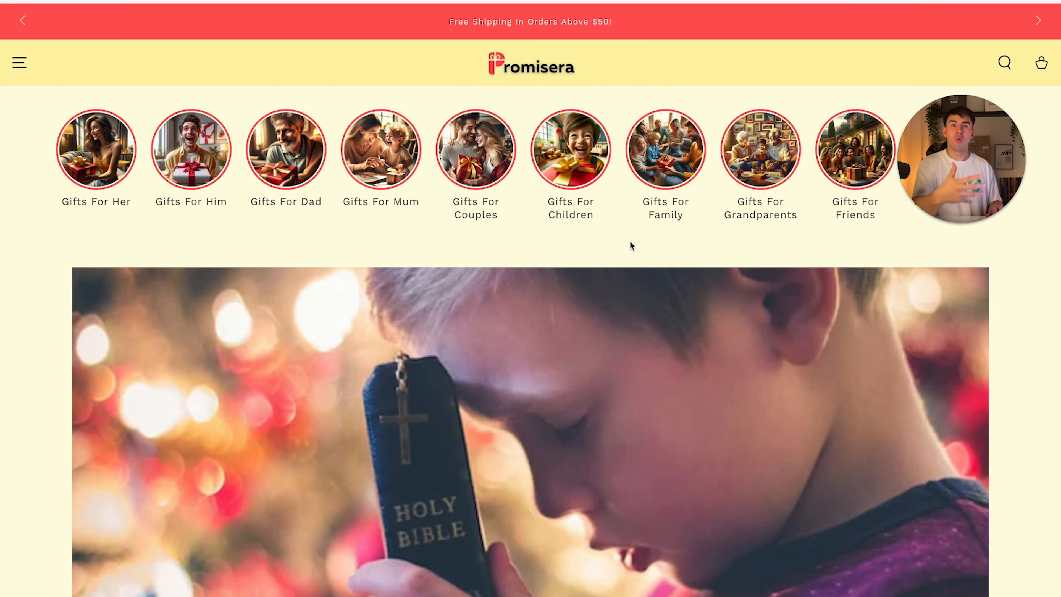
Return from the article to the Created pins grid and bring up the Analytics overview
scroll(606, 303, "down", 15)
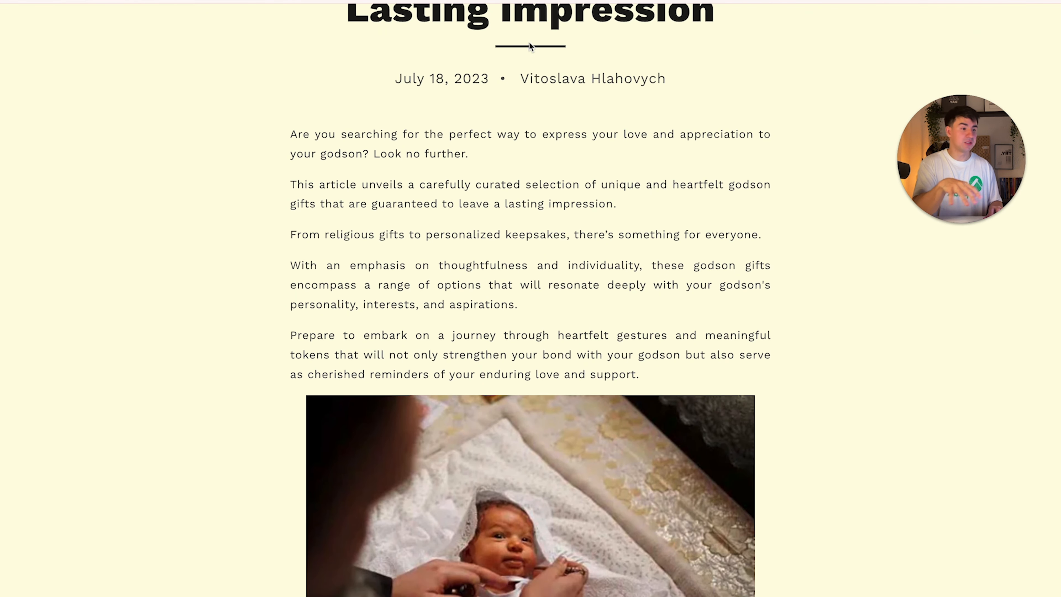
left_click(438, 2)
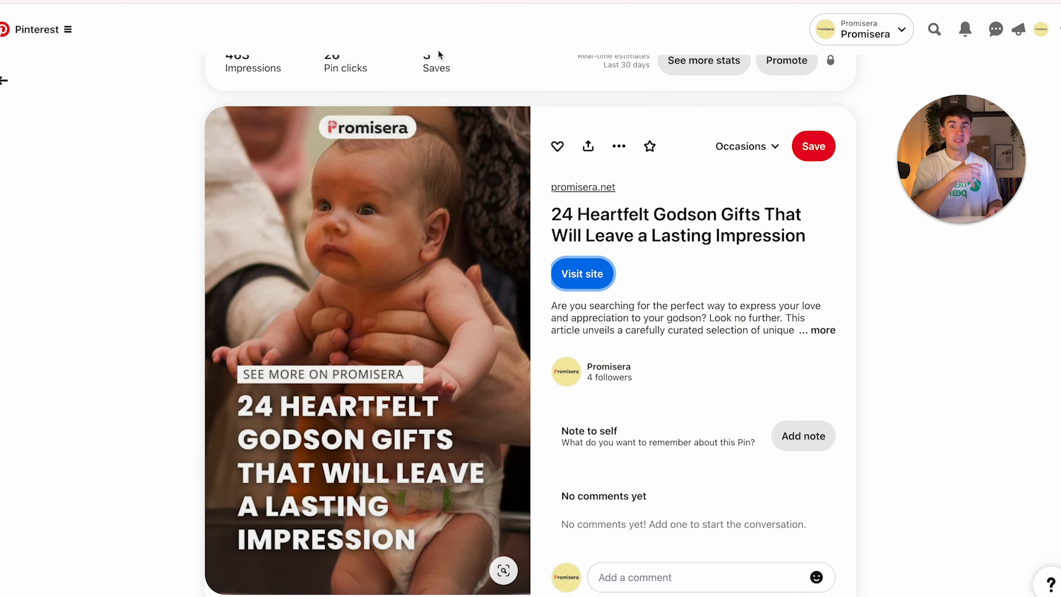
left_click(6, 82)
scroll(464, 254, "down", 20)
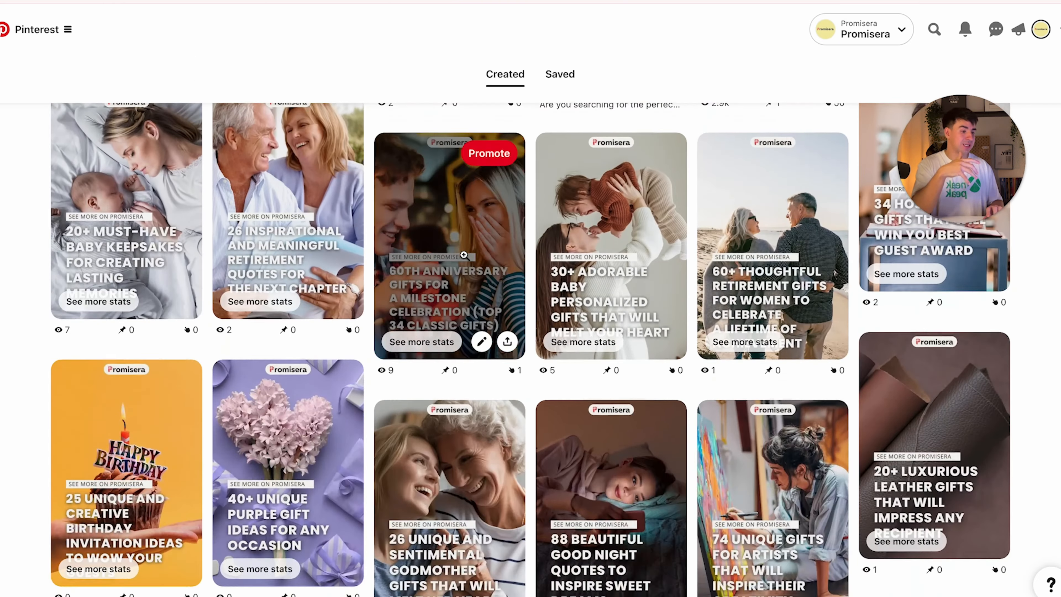
scroll(464, 254, "down", 20)
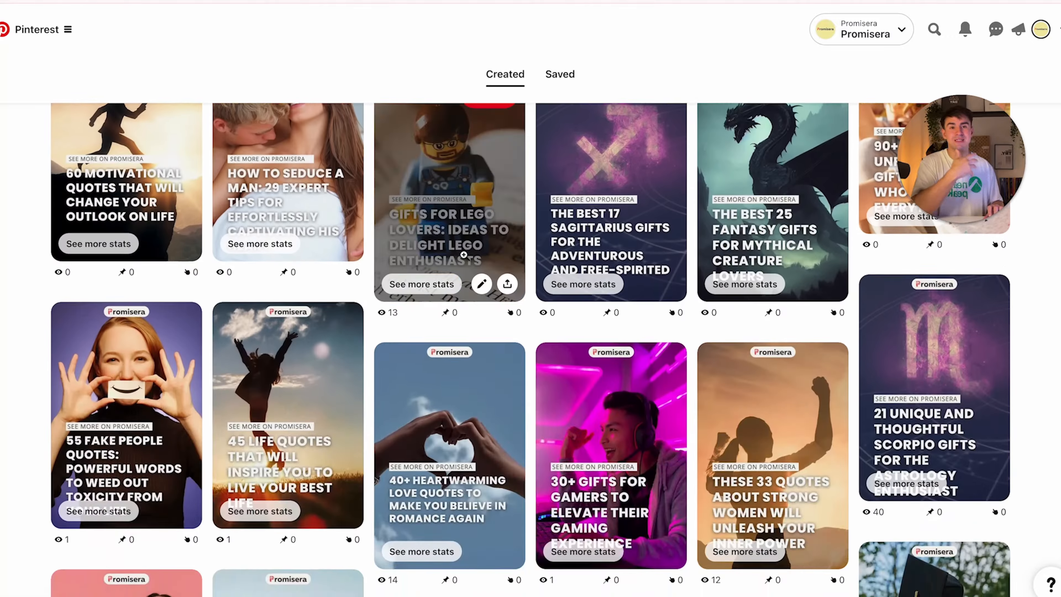
scroll(464, 255, "up", 20)
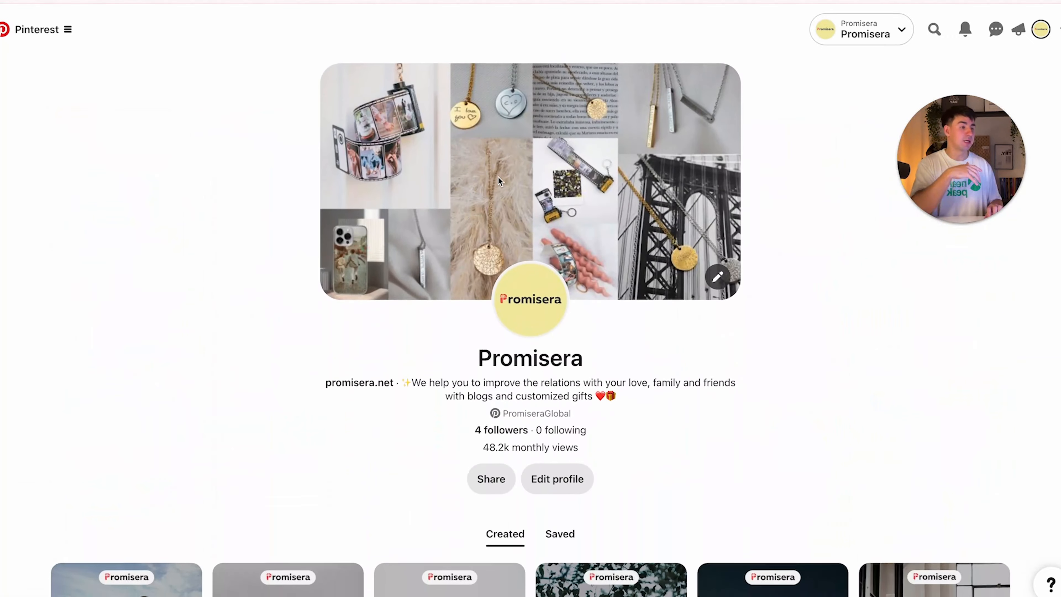
left_click_drag(985, 144, 1029, 216)
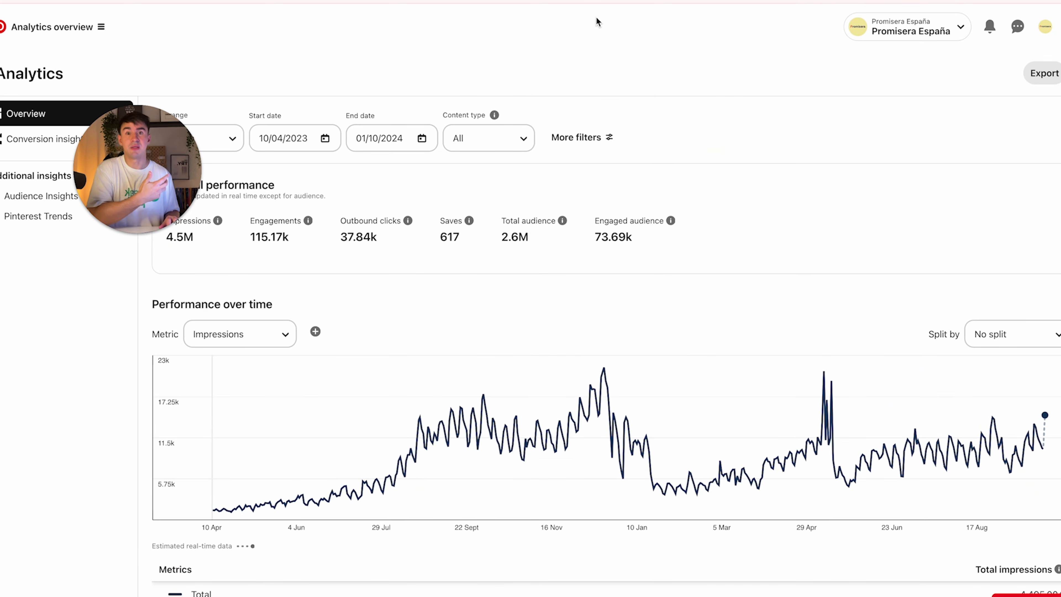
left_click_drag(132, 159, 126, 369)
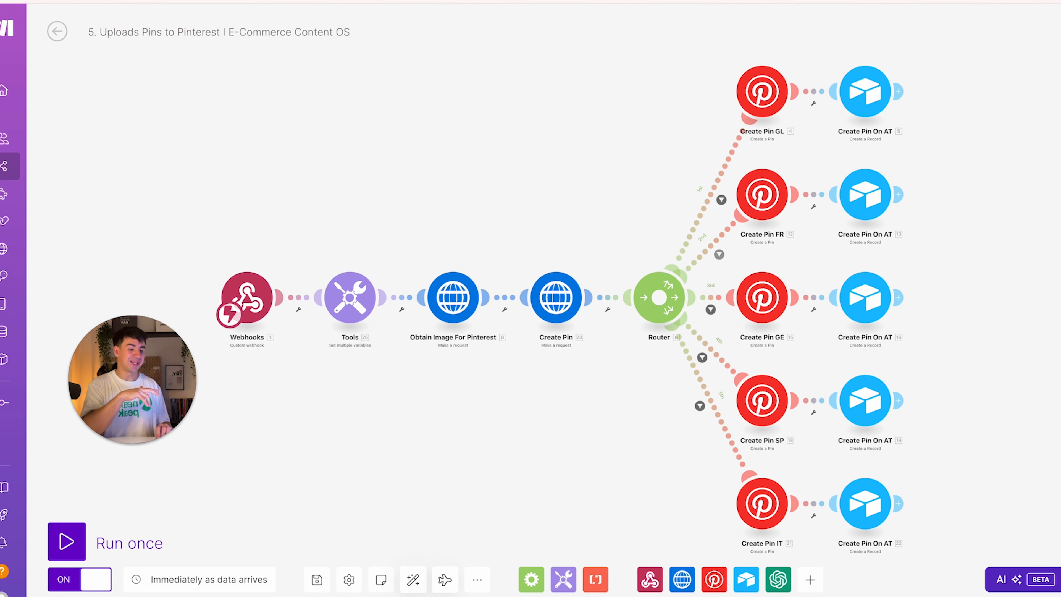
Switch to the Bring Articles To Airtable scenario (Shopify Watch Articles to Airtable Create a Record)
left_click(414, 580)
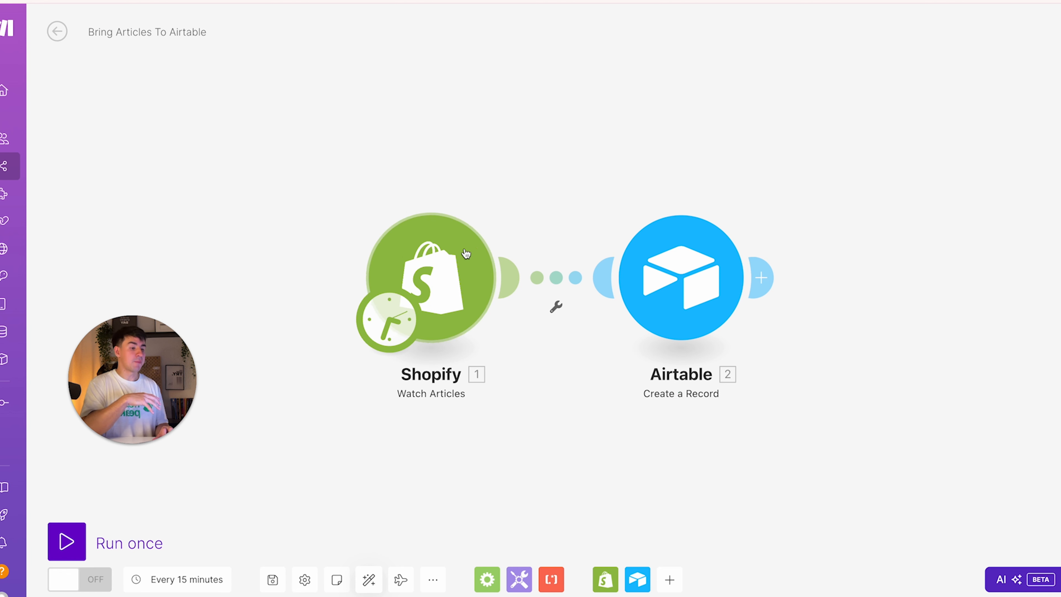
left_click(460, 305)
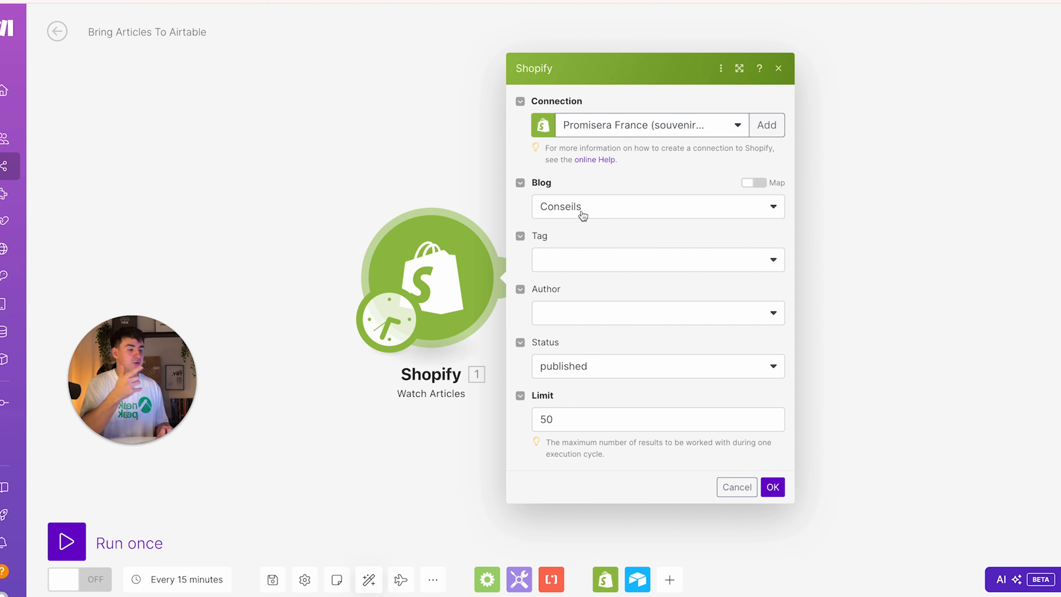
left_click(772, 487)
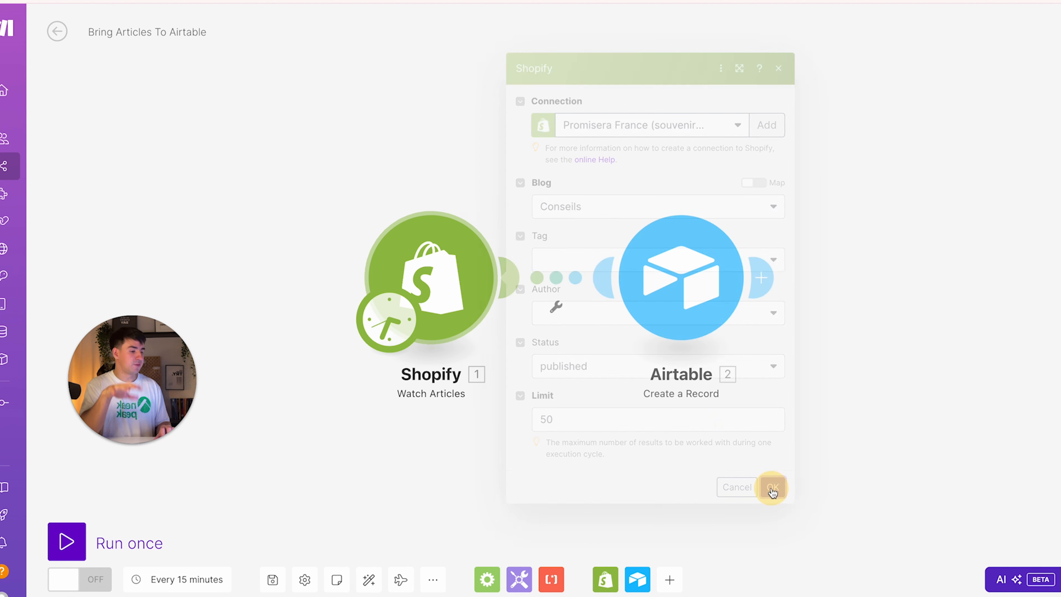
left_click(654, 293)
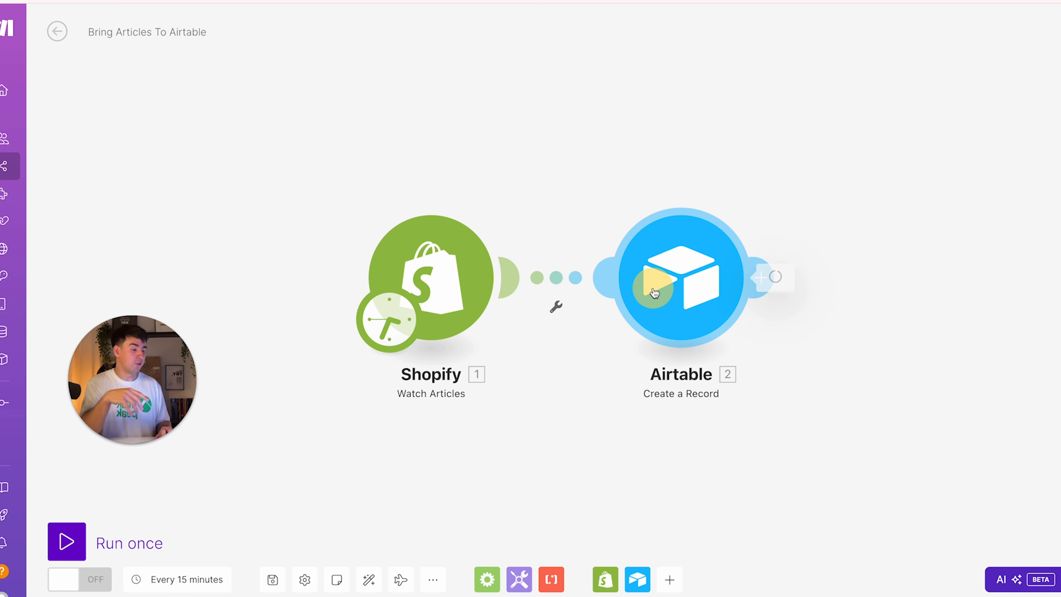
scroll(926, 294, "down", 2)
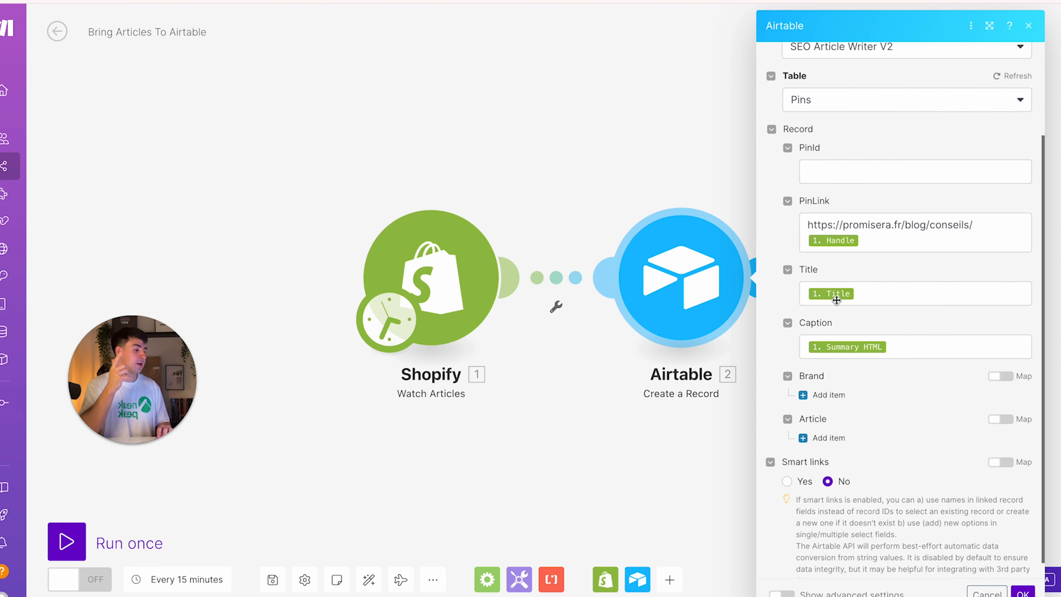
left_click(876, 352)
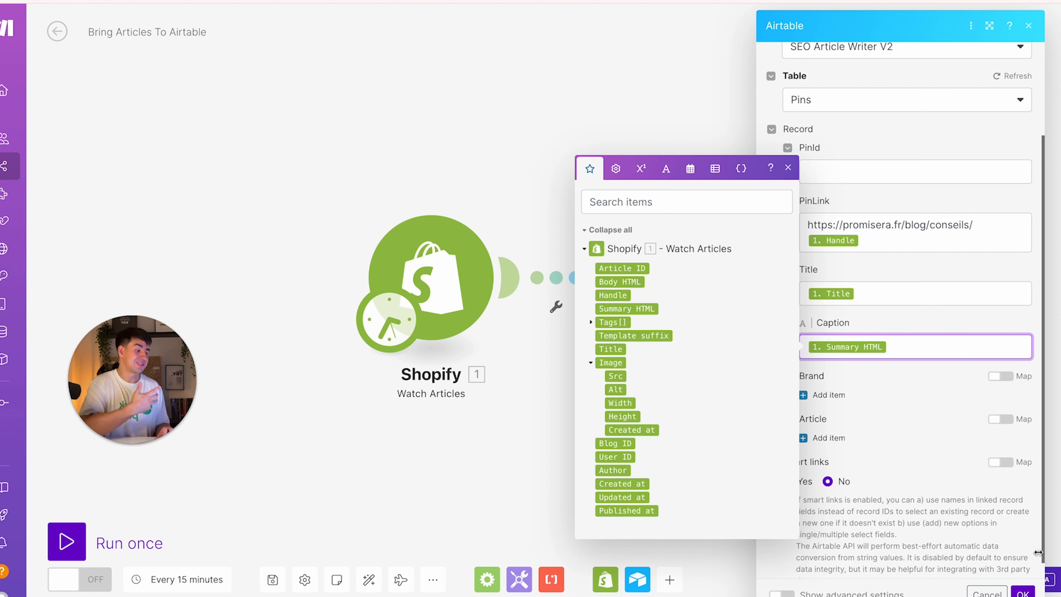
left_click(1023, 593)
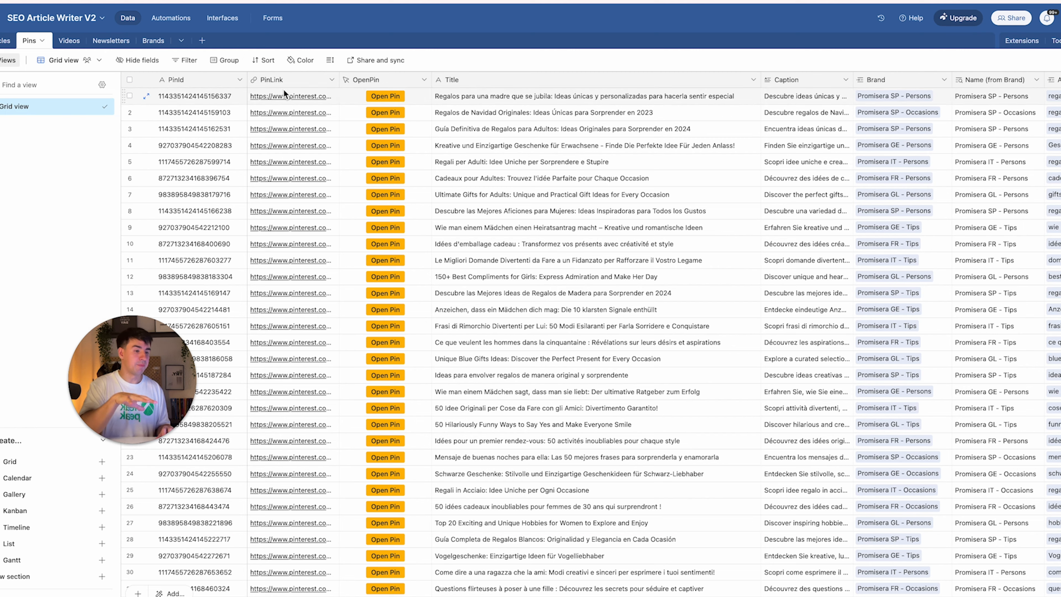
View row 4's pin on Pinterest, then bring up the switched-off Creates Pin automation
left_click(385, 146)
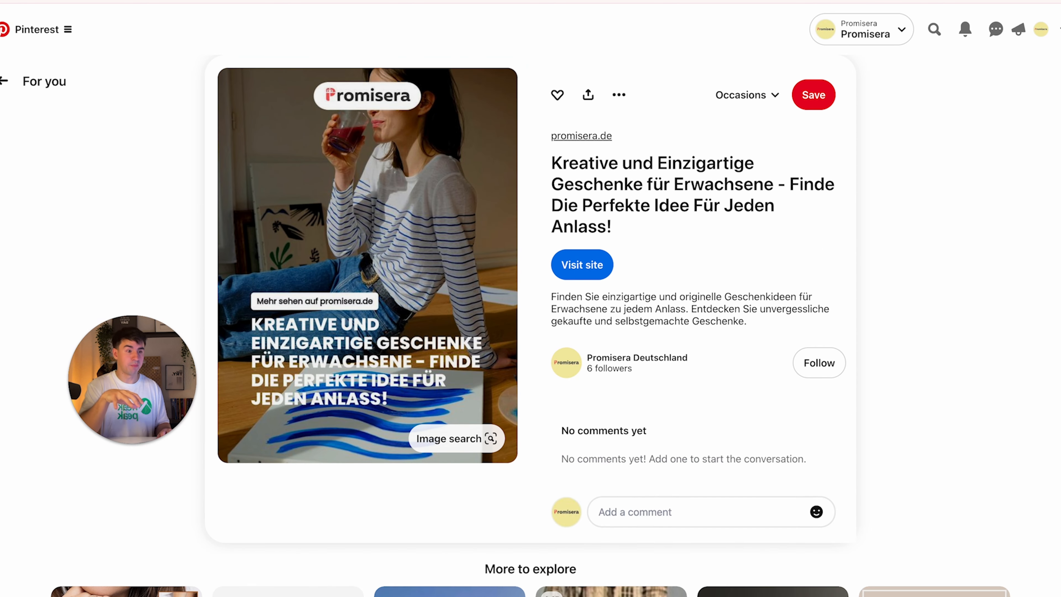
key("super+w")
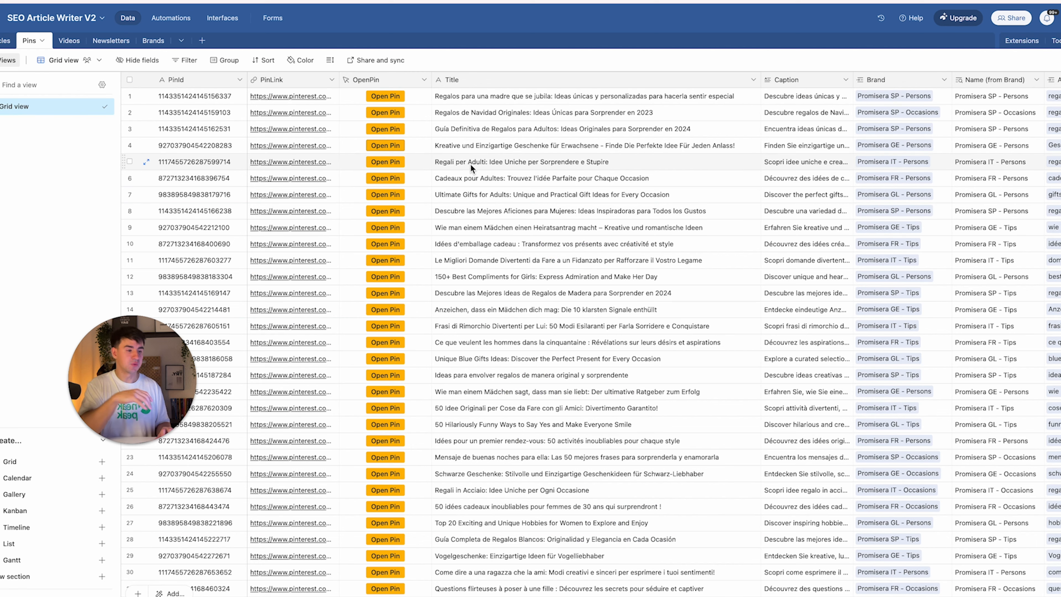
scroll(470, 163, "right", 10)
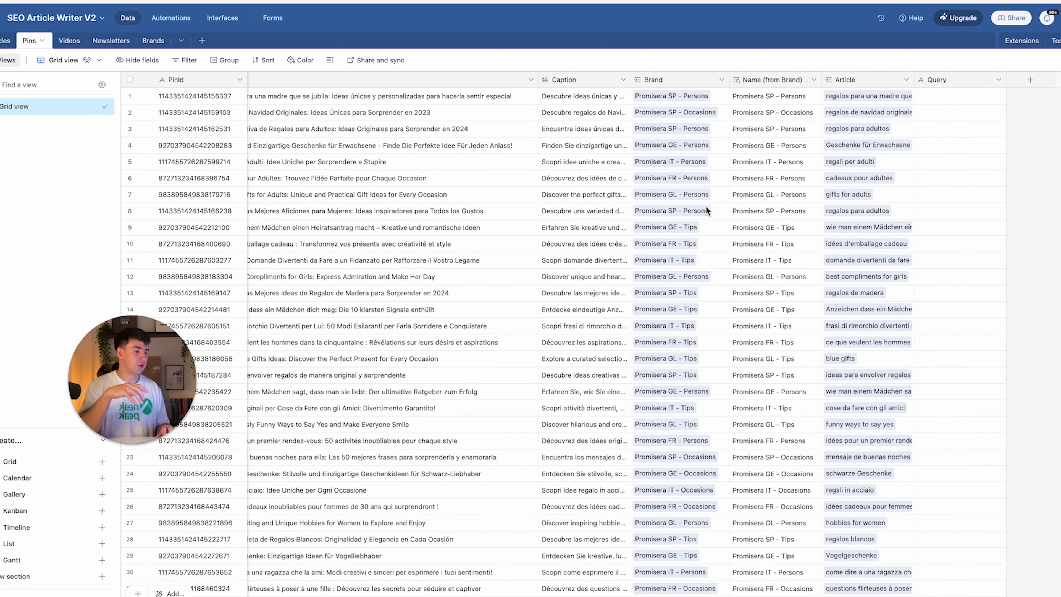
scroll(705, 207, "down", 2)
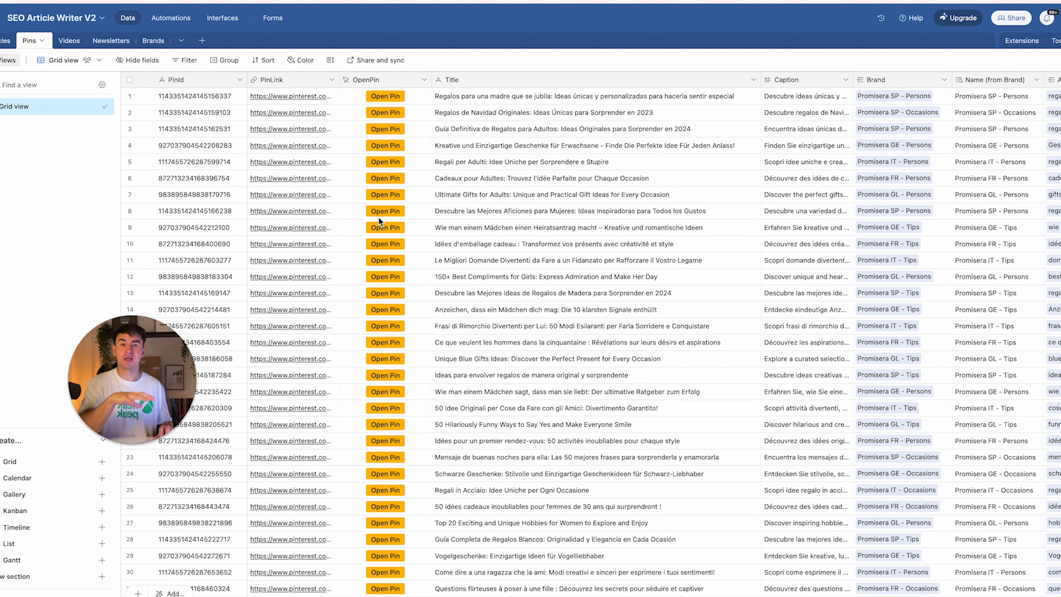
left_click(171, 18)
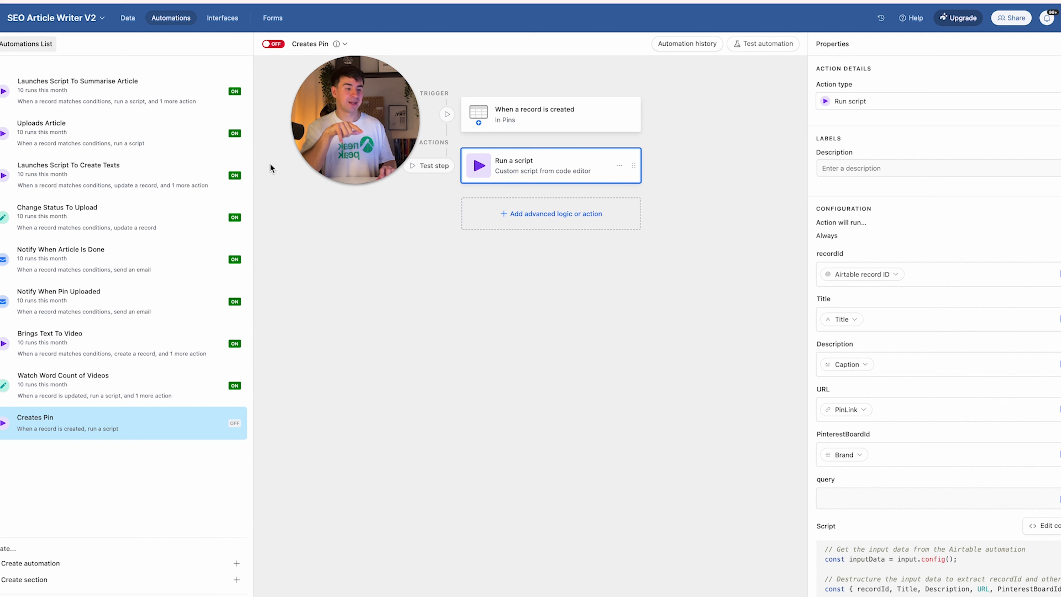
Inspect the Creates Pin record trigger and script inputs, and open the script's code editor
left_click(557, 125)
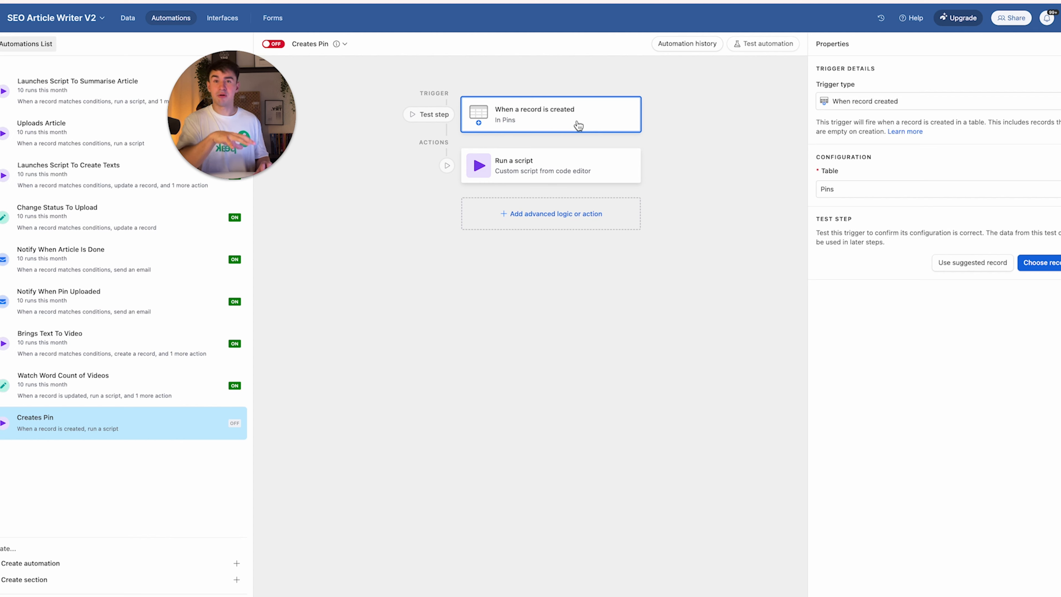
left_click(563, 176)
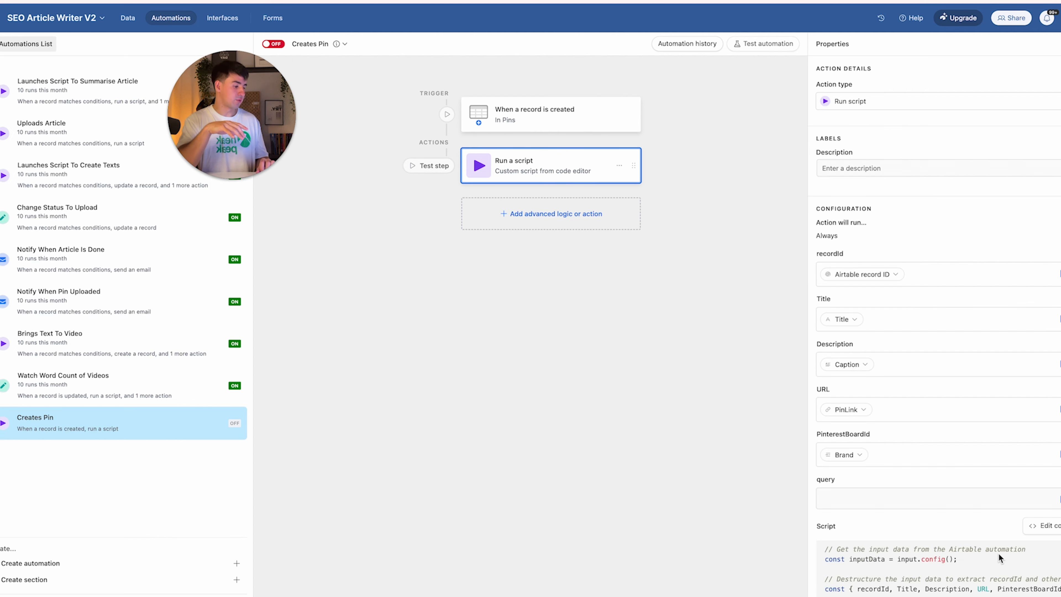
left_click(1044, 526)
left_click_drag(214, 91, 742, 323)
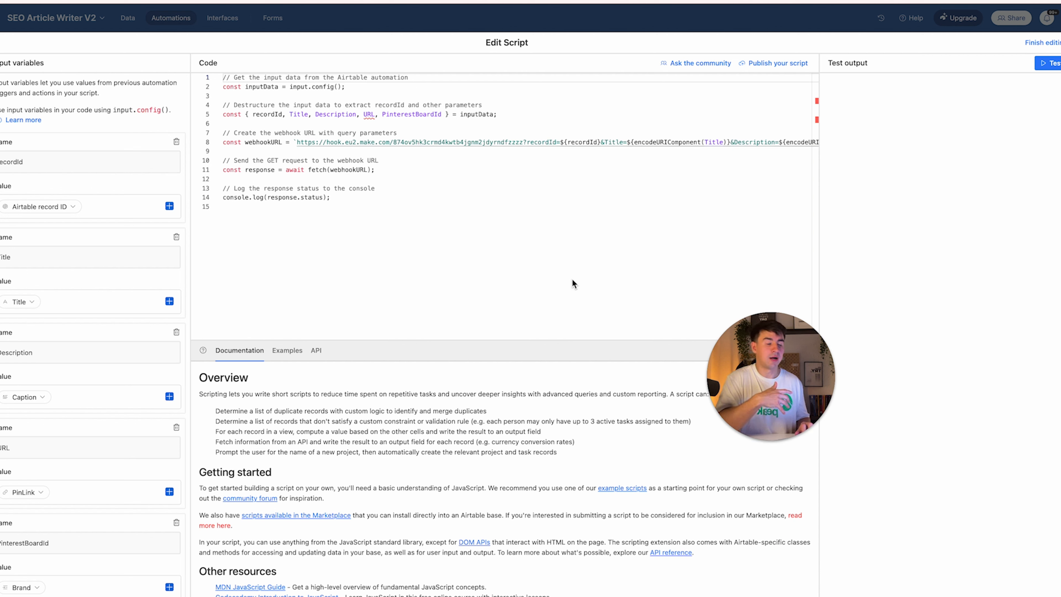
scroll(138, 217, "down", 1)
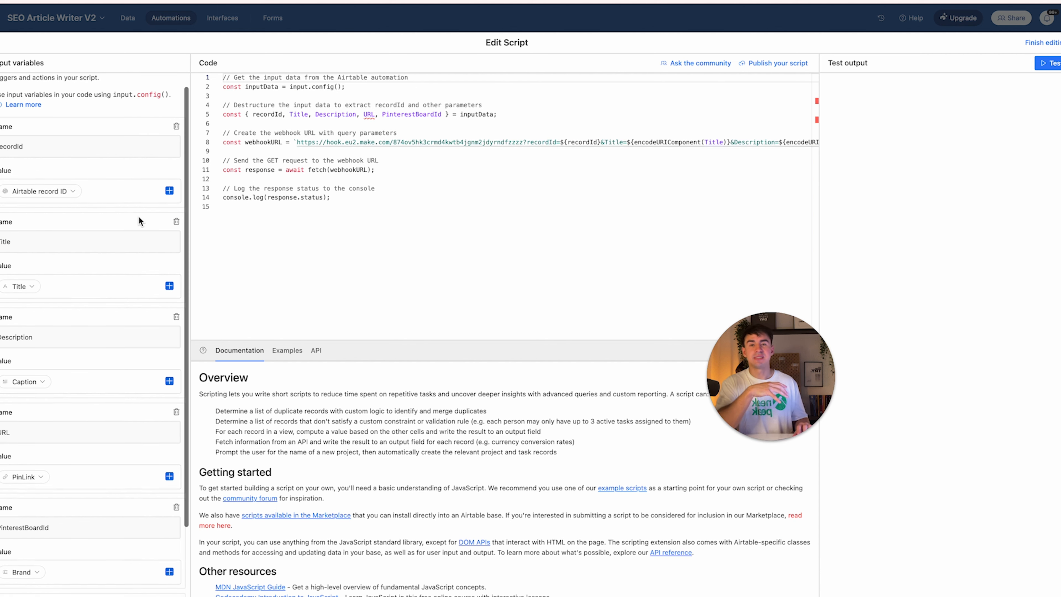
scroll(138, 216, "down", 2)
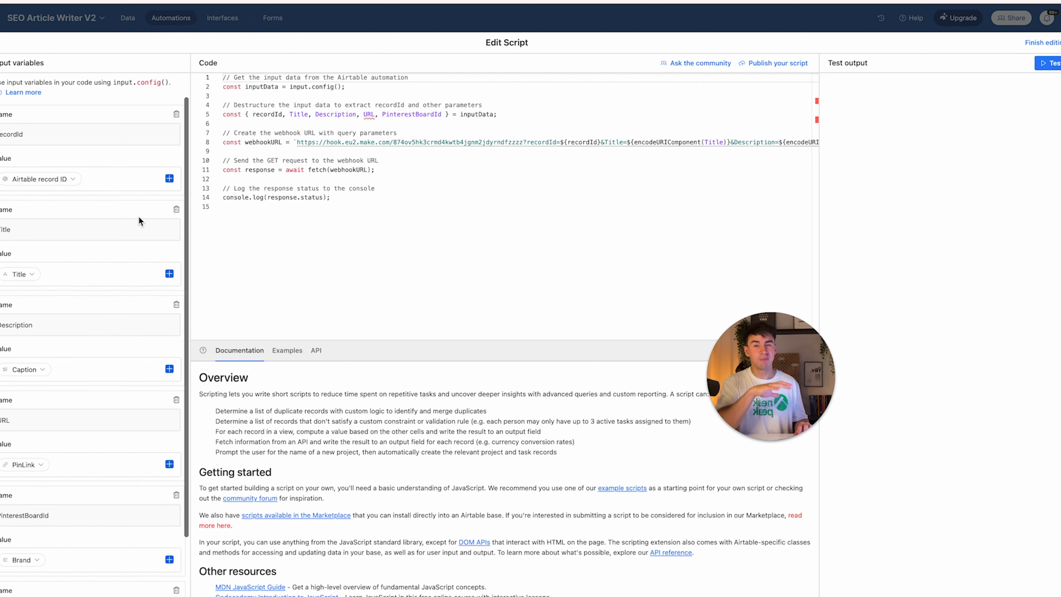
scroll(139, 217, "down", 1)
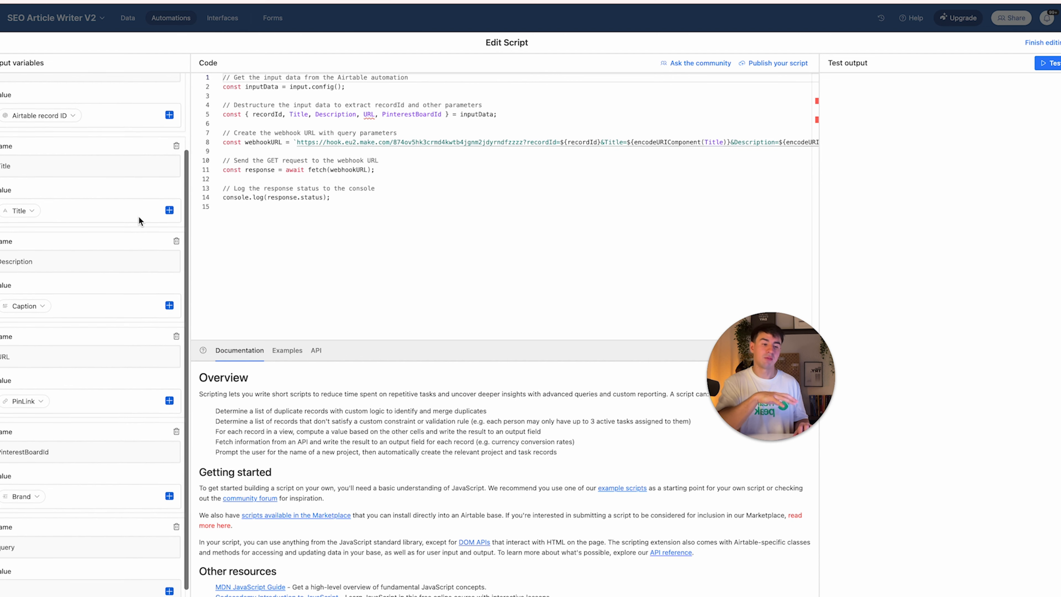
scroll(138, 217, "up", 3)
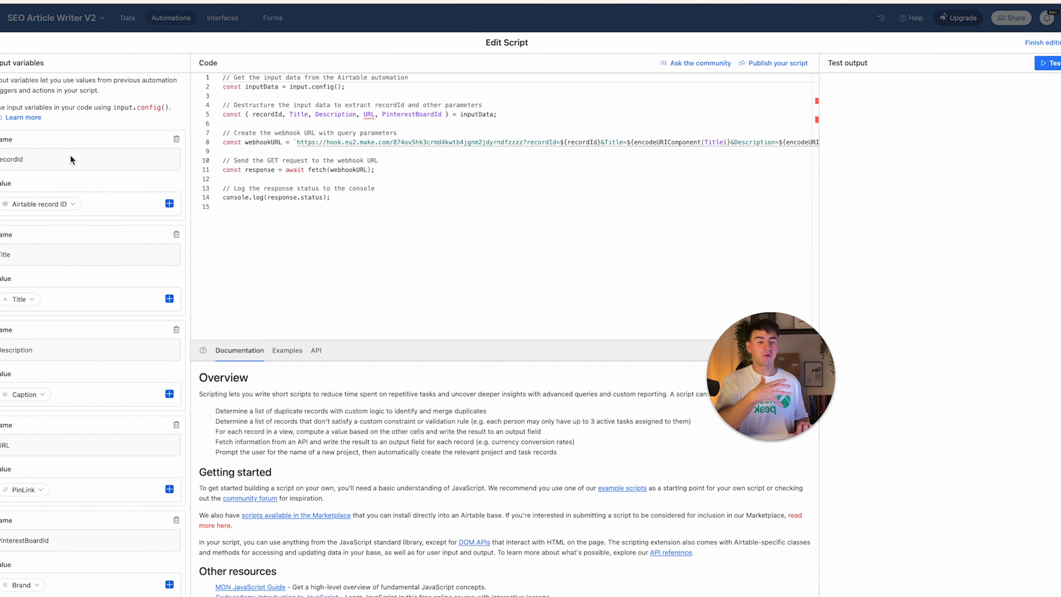
scroll(69, 158, "down", 2)
scroll(44, 255, "down", 3)
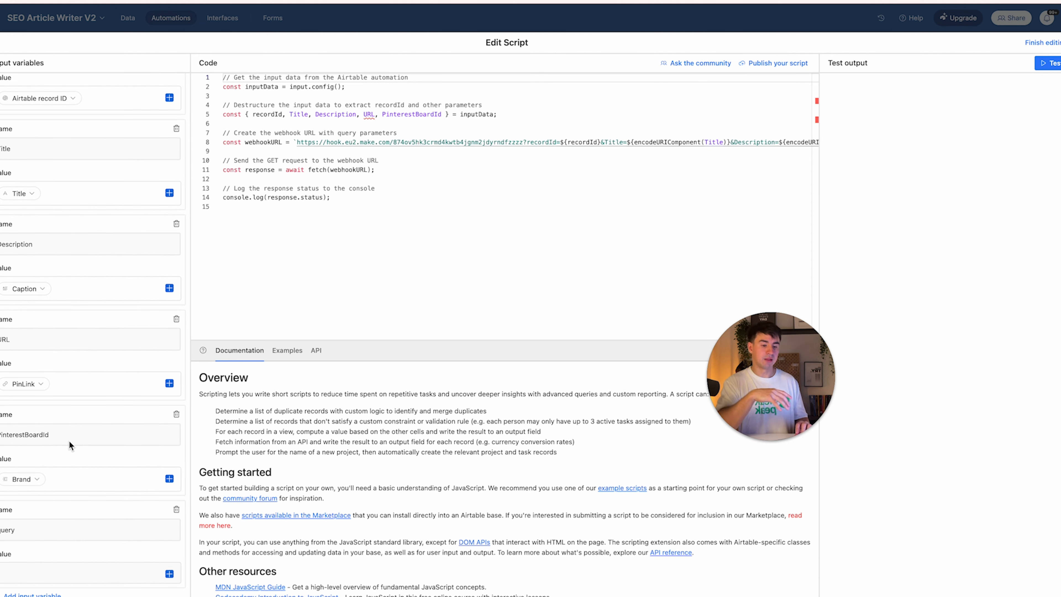
Map the query input variable to the record's Query field and finish editing
left_click(169, 573)
type("query")
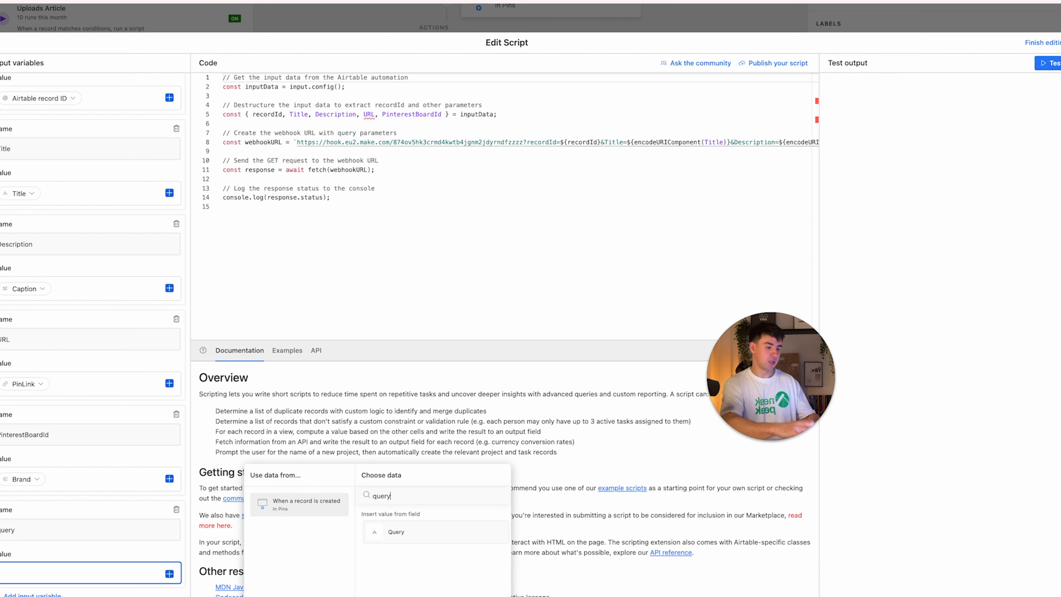
left_click(393, 533)
left_click(1041, 42)
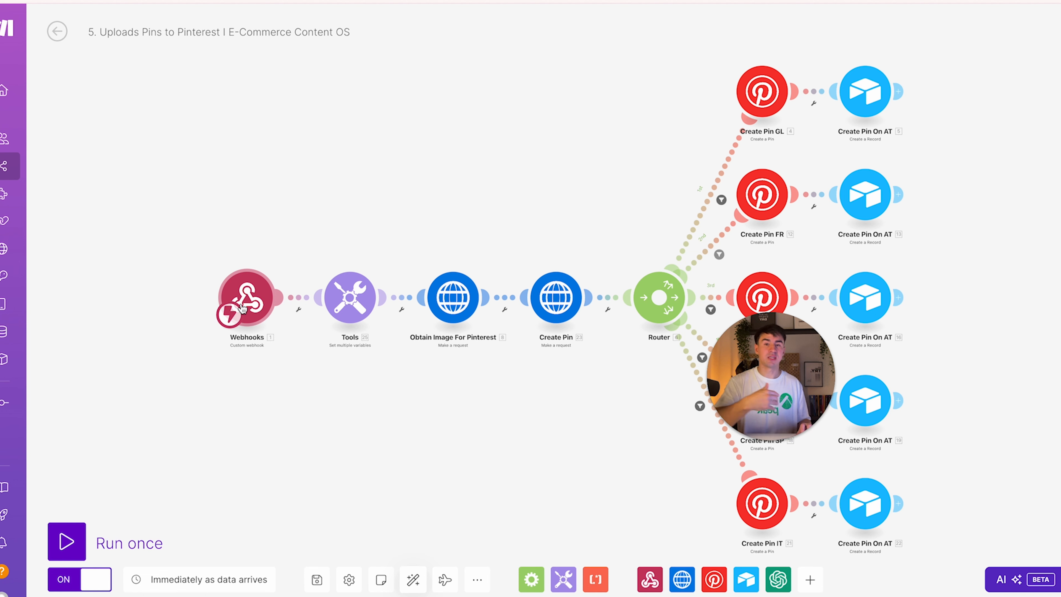
Review the Obtain Image For Pinterest request's Unsplash URL and query items, then open Create Pin
left_click(453, 297)
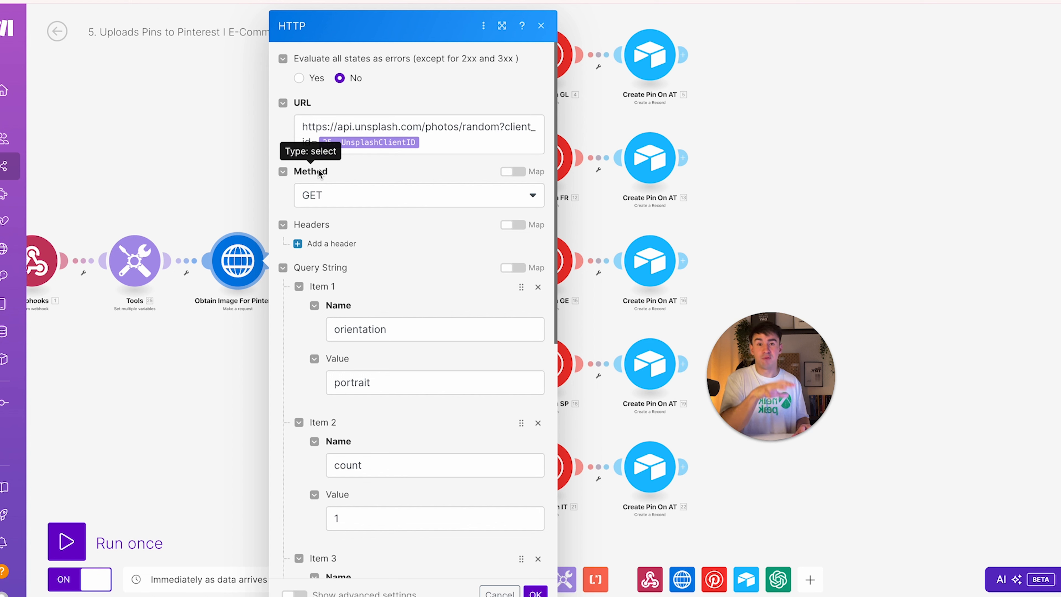
left_click(296, 126)
left_click_drag(297, 126, 450, 149)
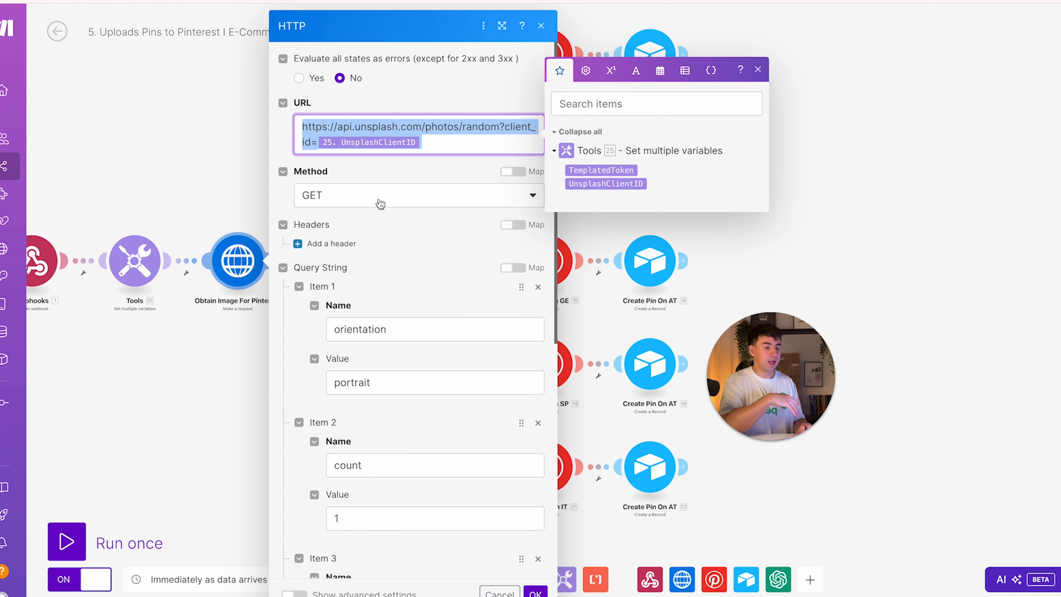
scroll(363, 205, "down", 4)
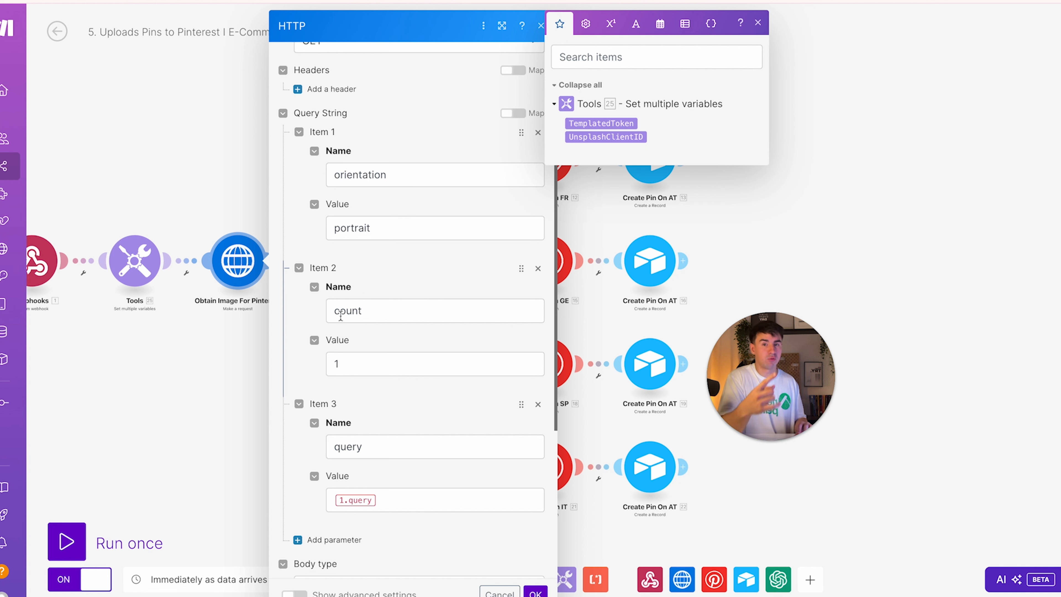
scroll(341, 317, "down", 2)
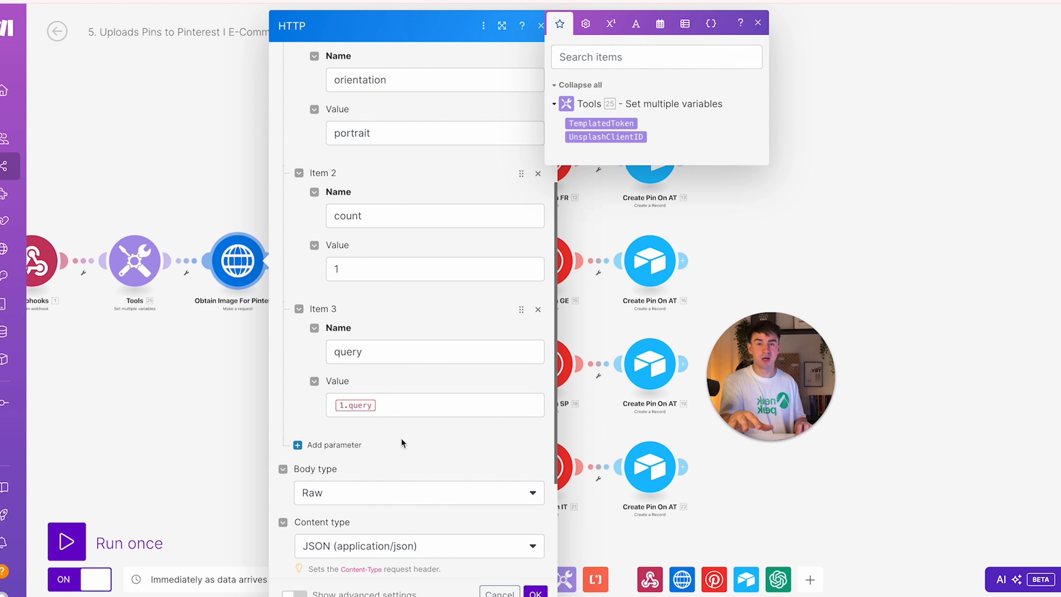
scroll(401, 438, "down", 4)
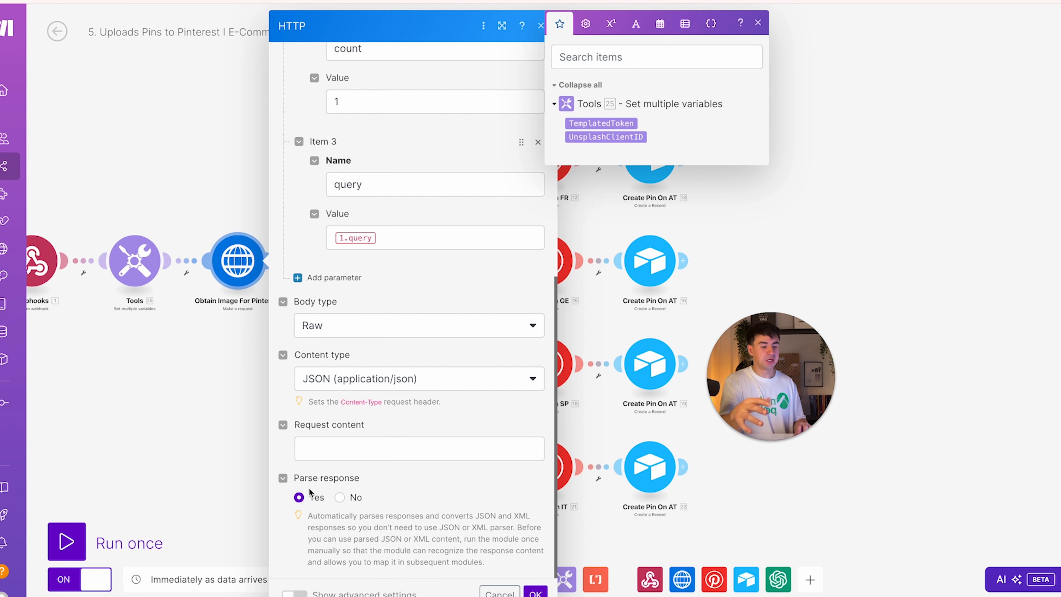
left_click(535, 592)
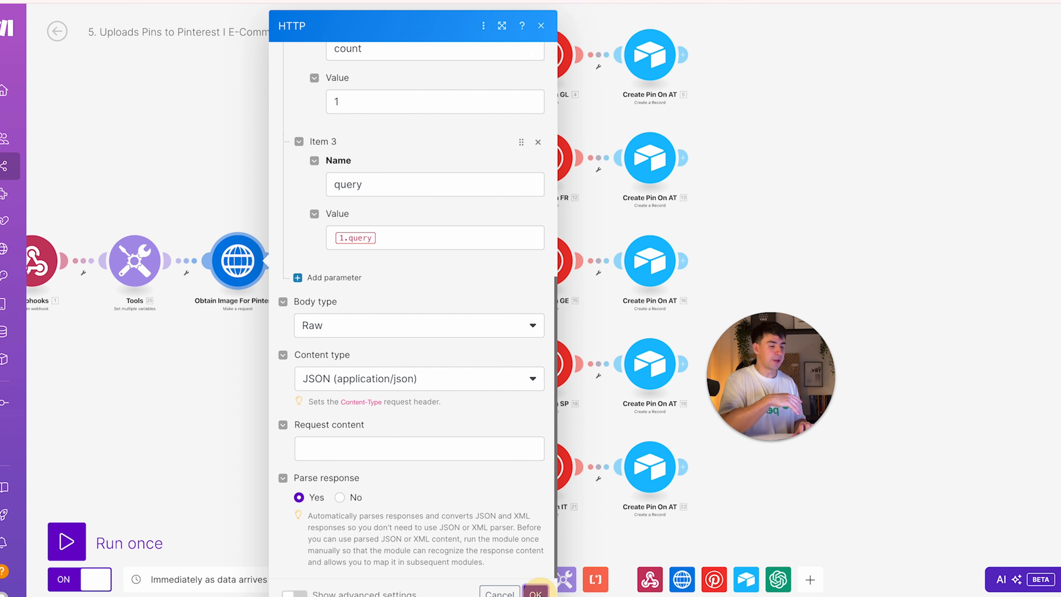
left_click(337, 273)
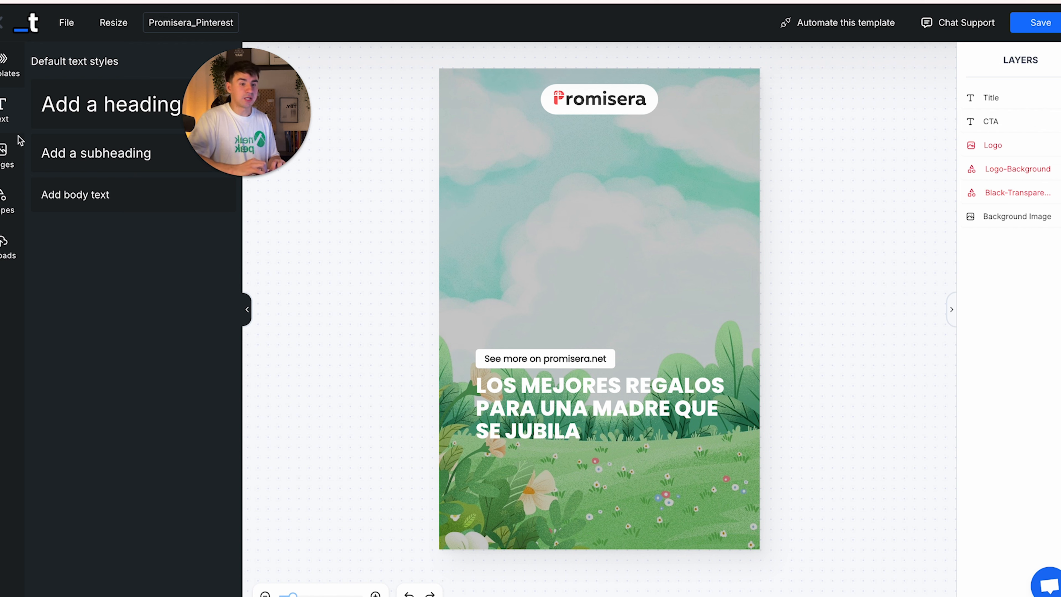
left_click(8, 157)
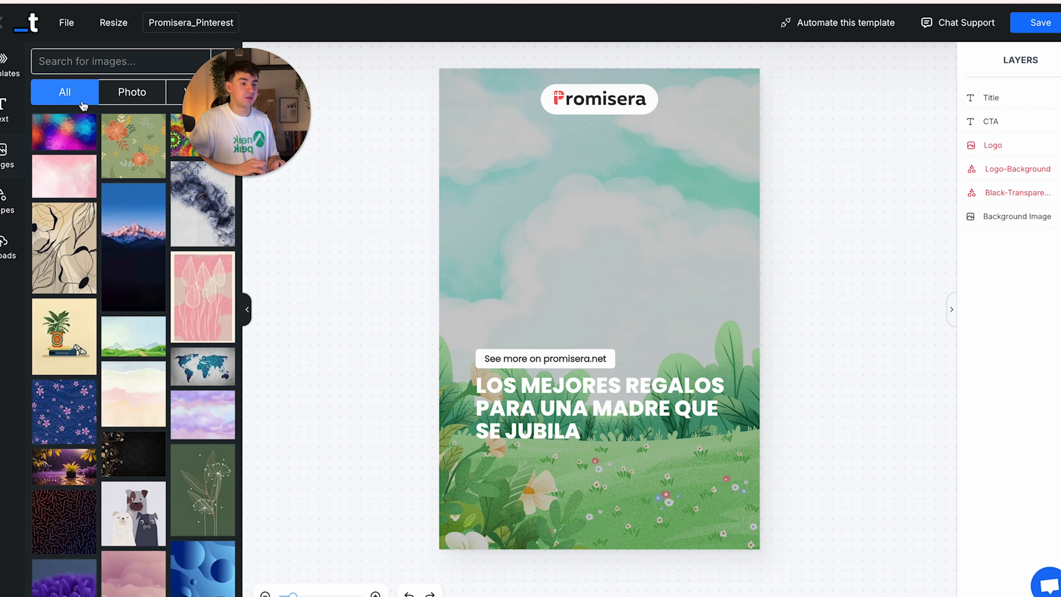
left_click_drag(93, 158, 503, 190)
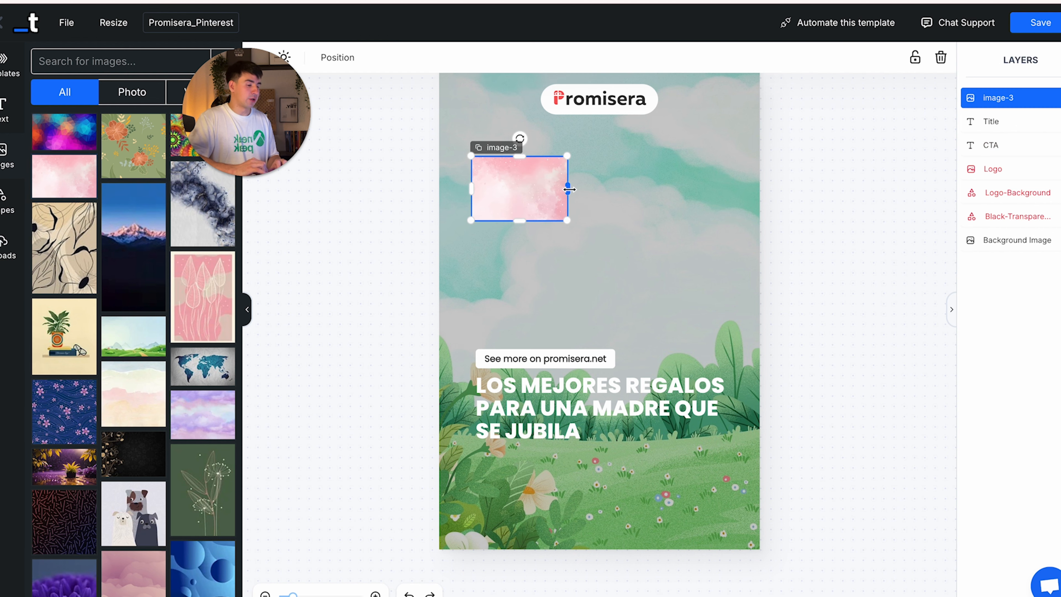
key("Delete")
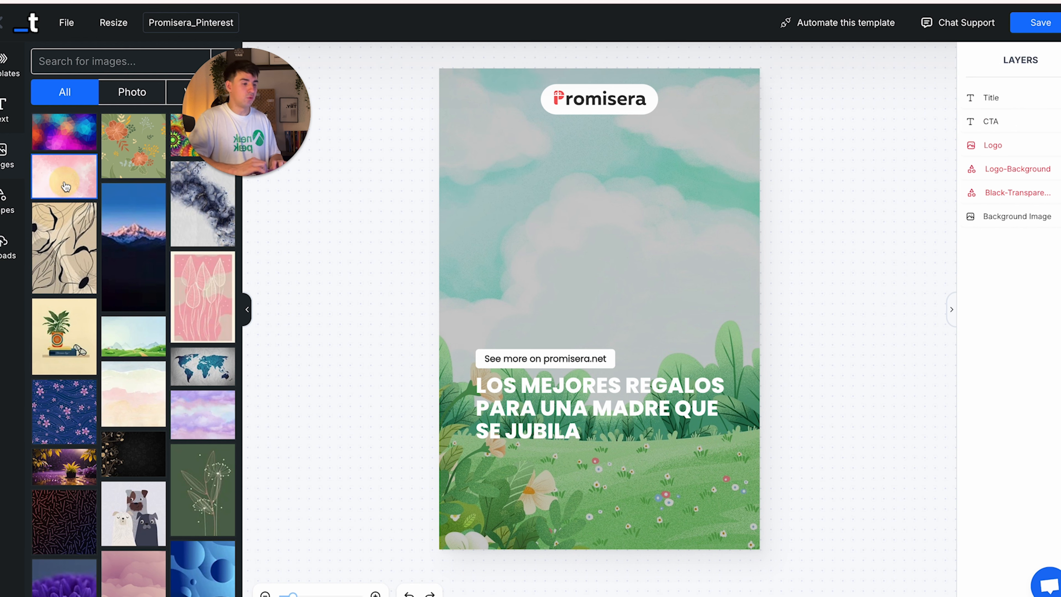
left_click(66, 187)
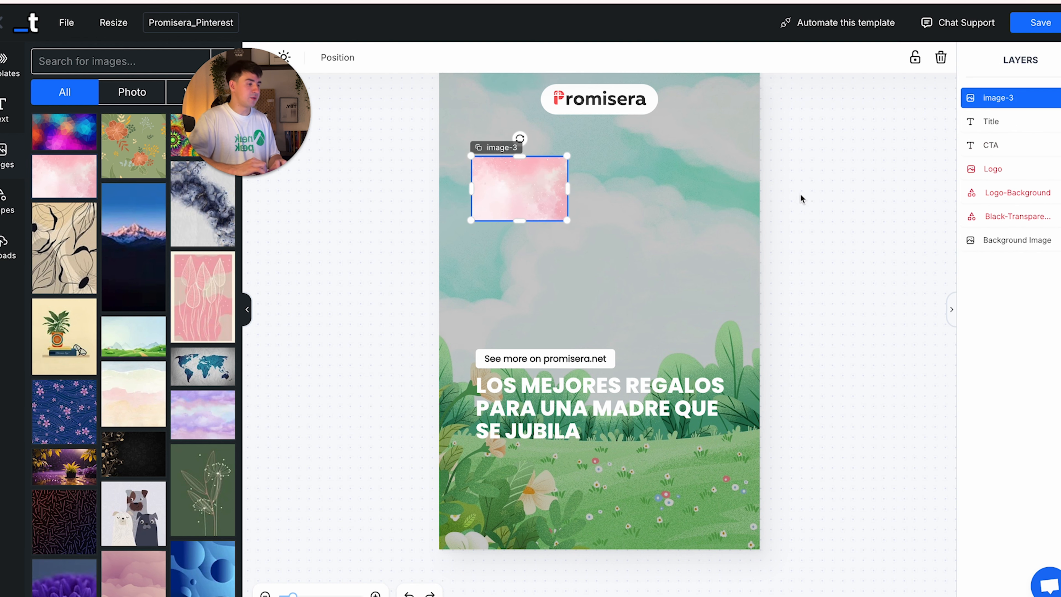
double_click(1005, 99)
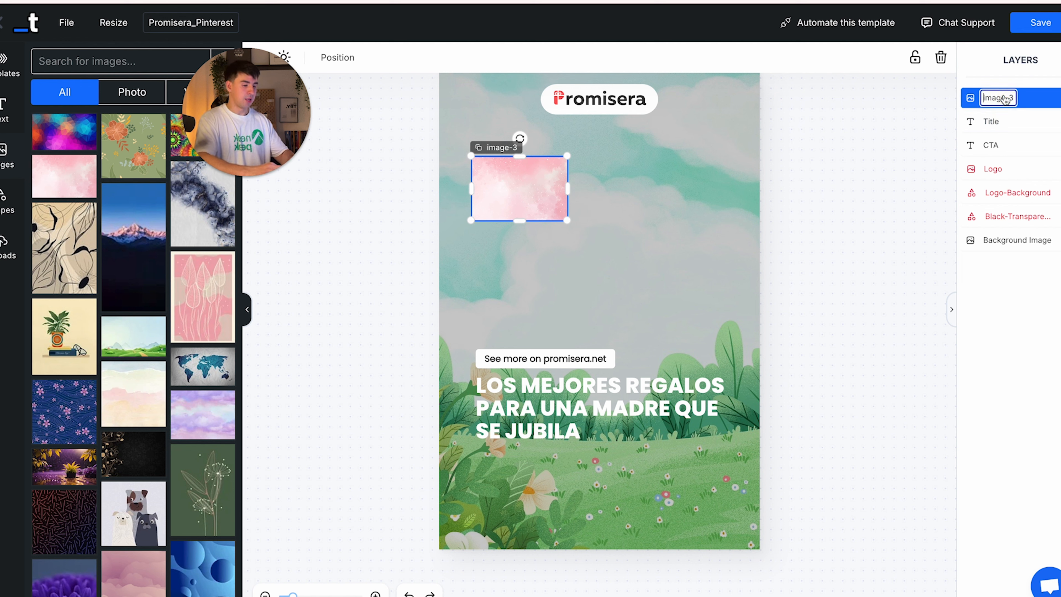
type("NEW IMA")
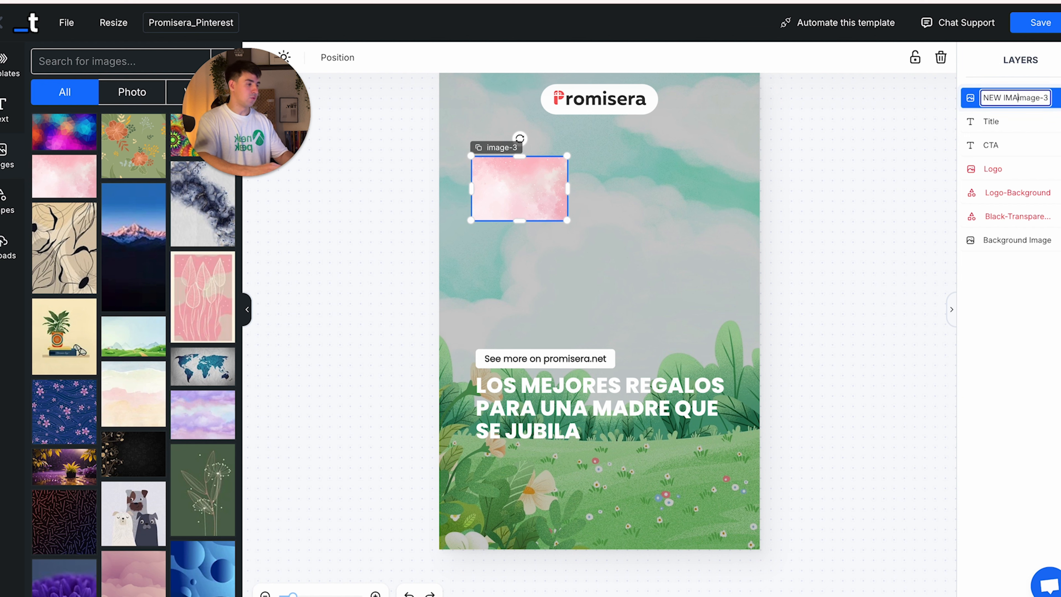
type("GE")
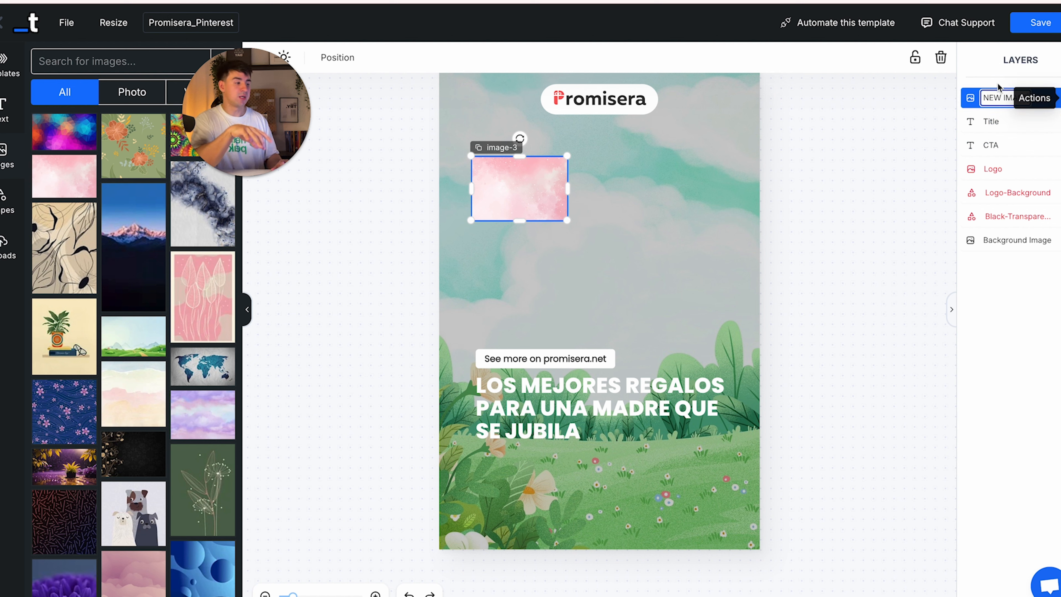
key("BackSpace")
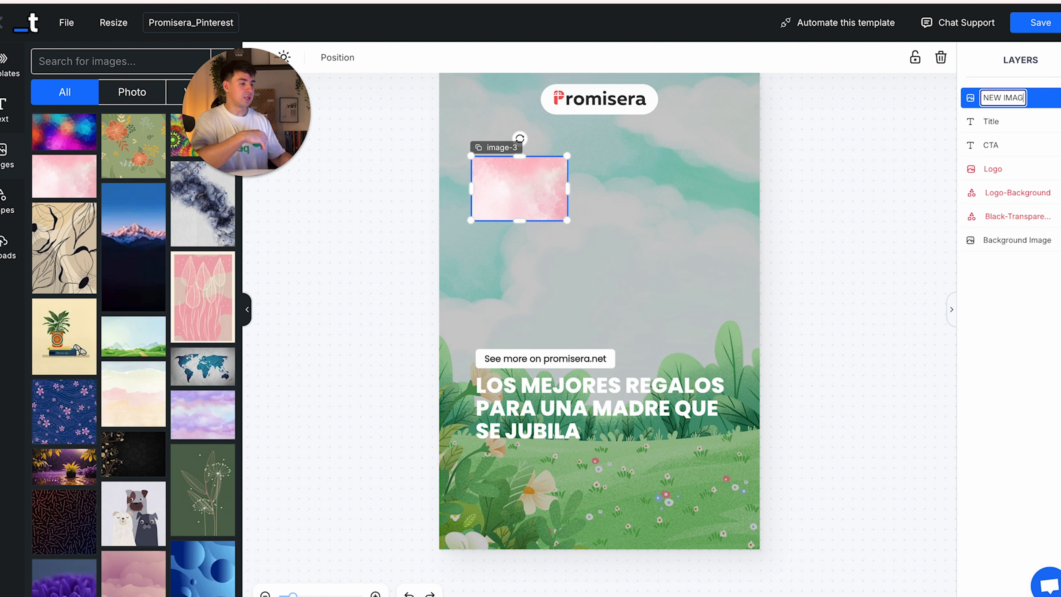
left_click(941, 60)
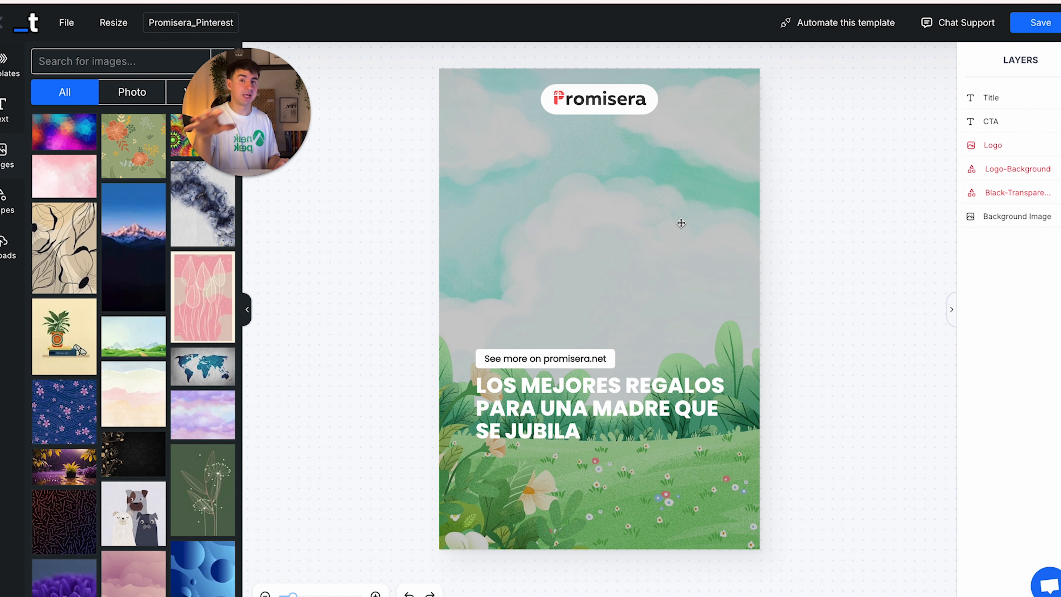
left_click(648, 396)
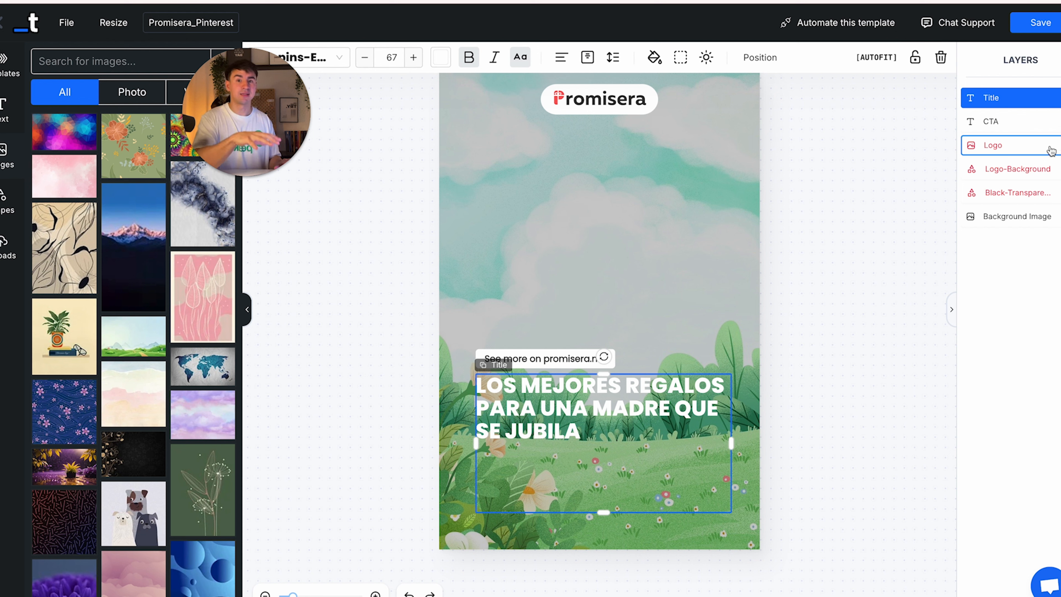
left_click(583, 358)
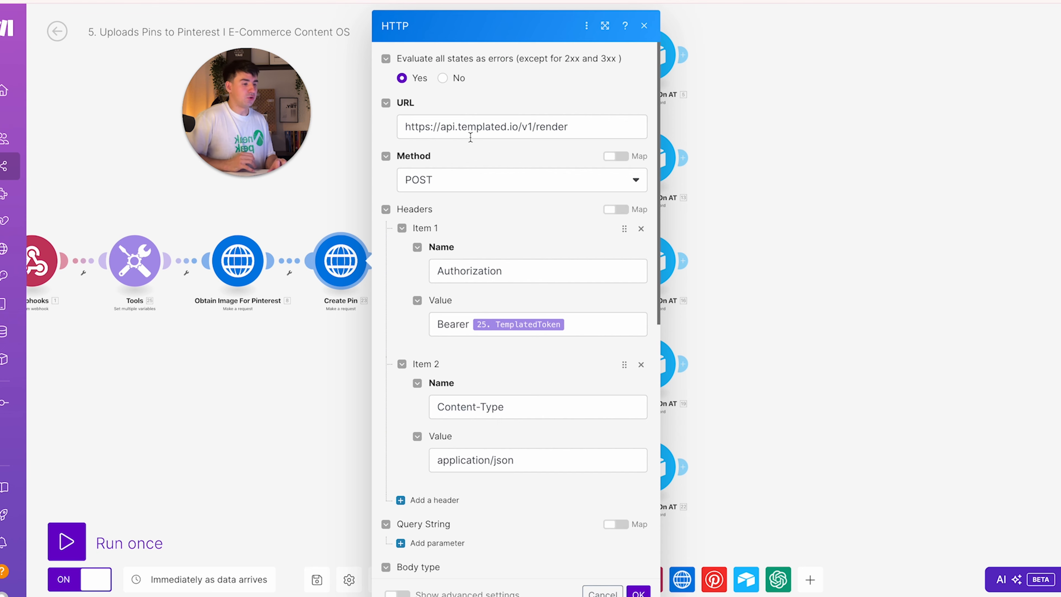
scroll(471, 137, "down", 2)
scroll(471, 142, "up", 1)
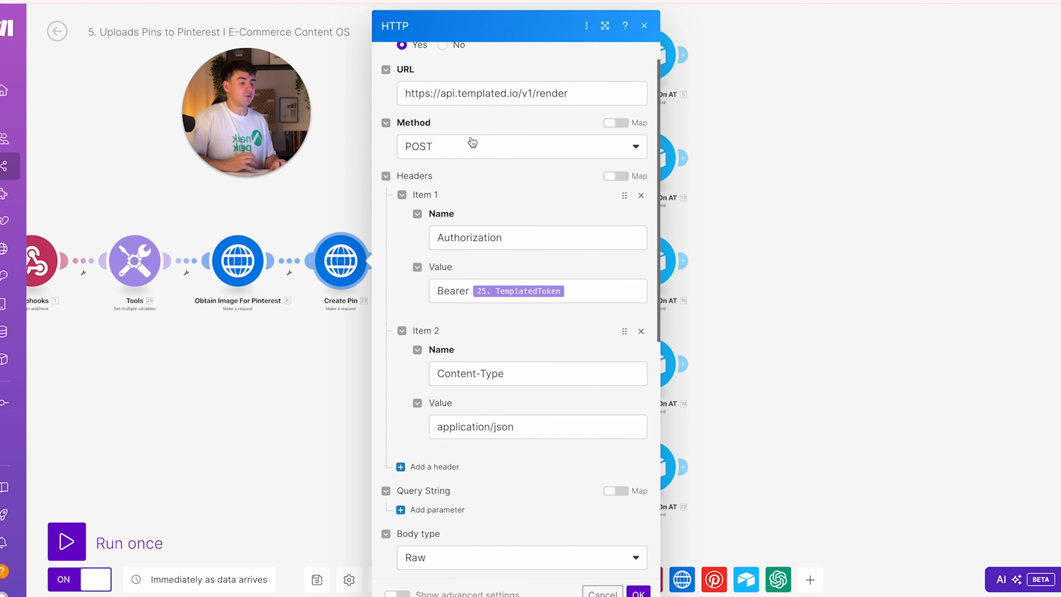
left_click(582, 99)
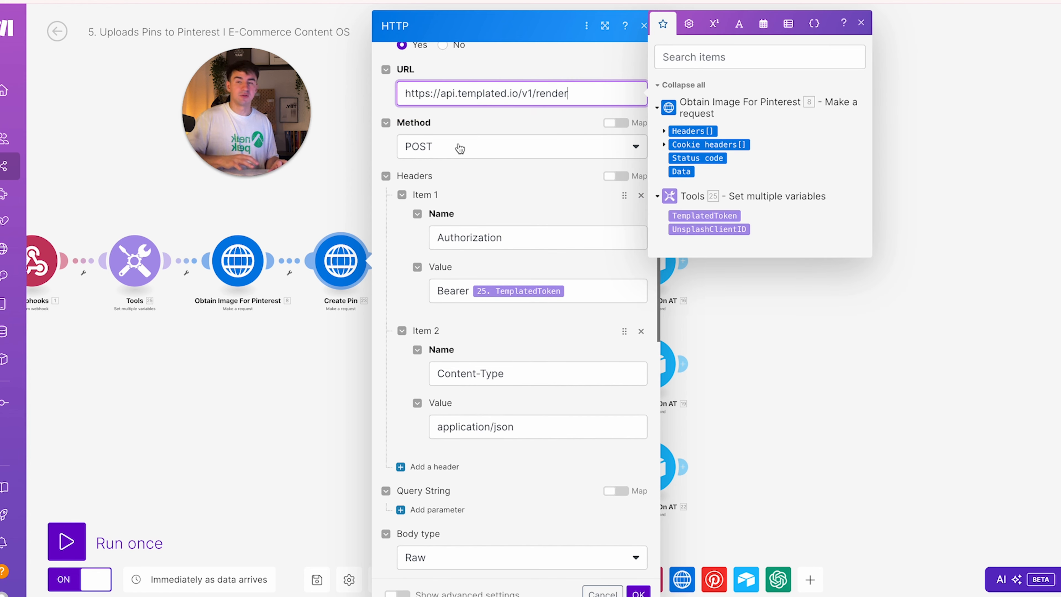
scroll(468, 176, "down", 2)
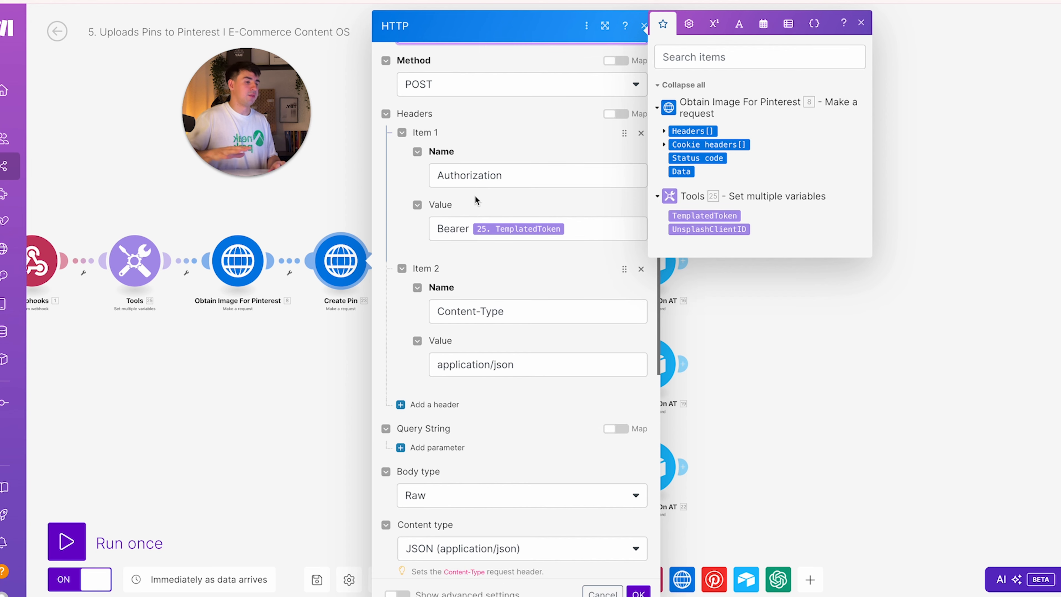
scroll(475, 195, "down", 1)
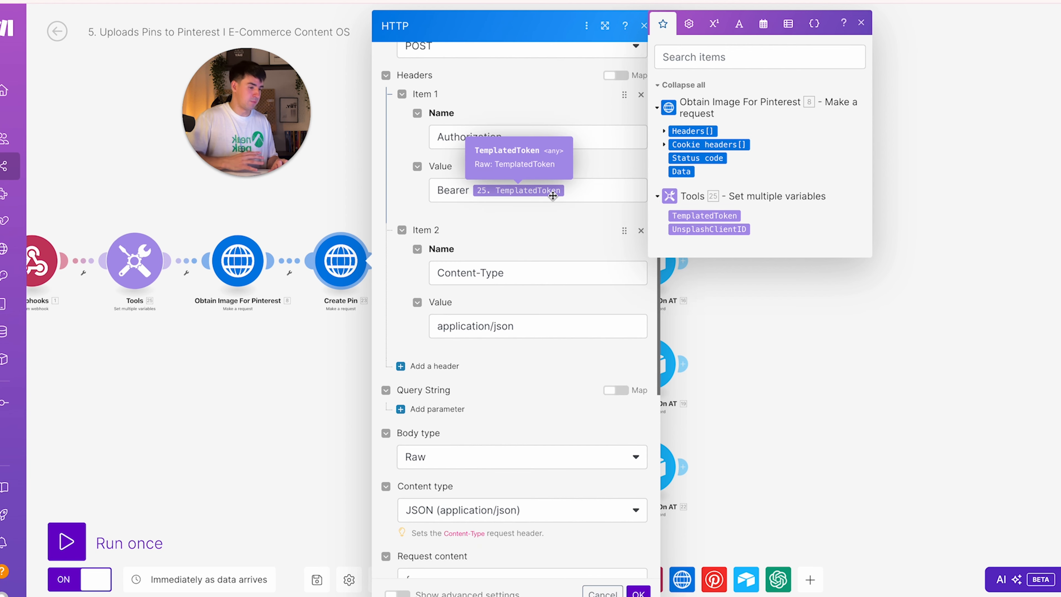
scroll(536, 294, "down", 2)
scroll(537, 295, "down", 6)
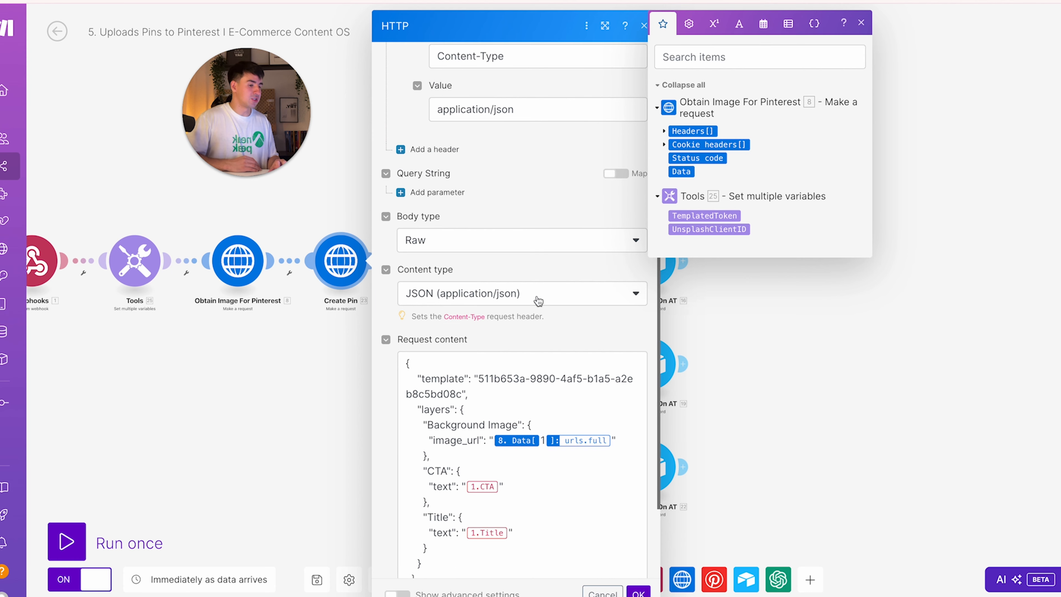
scroll(461, 194, "down", 2)
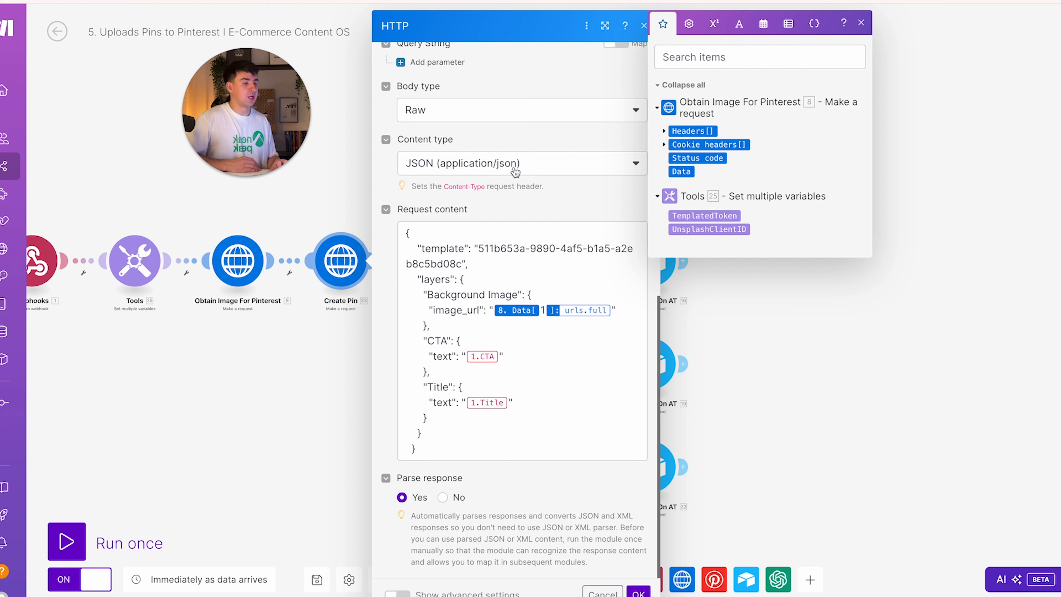
scroll(462, 245, "down", 1)
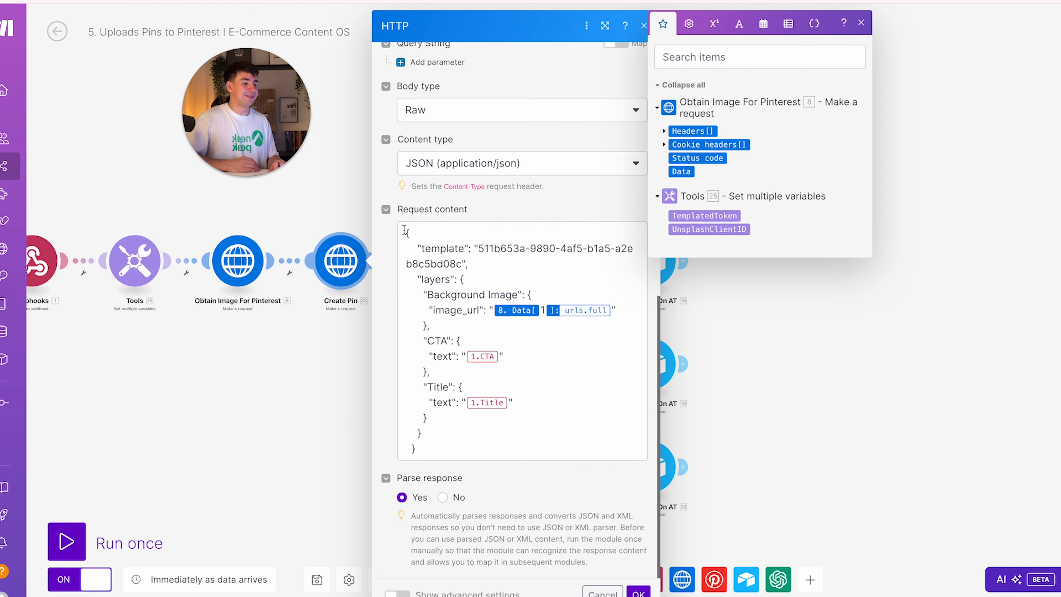
left_click_drag(403, 232, 494, 452)
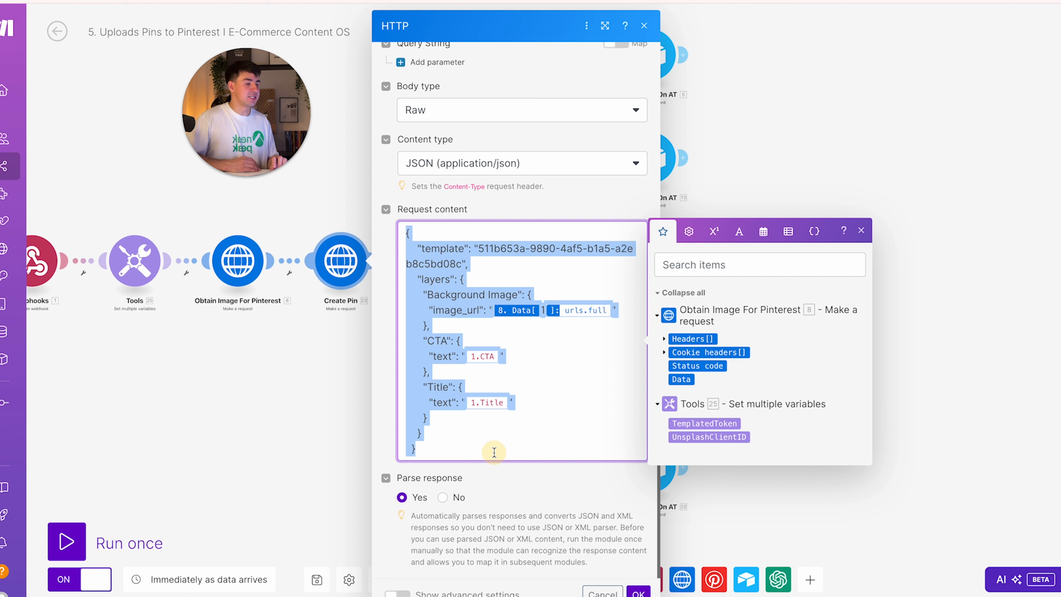
left_click(480, 263)
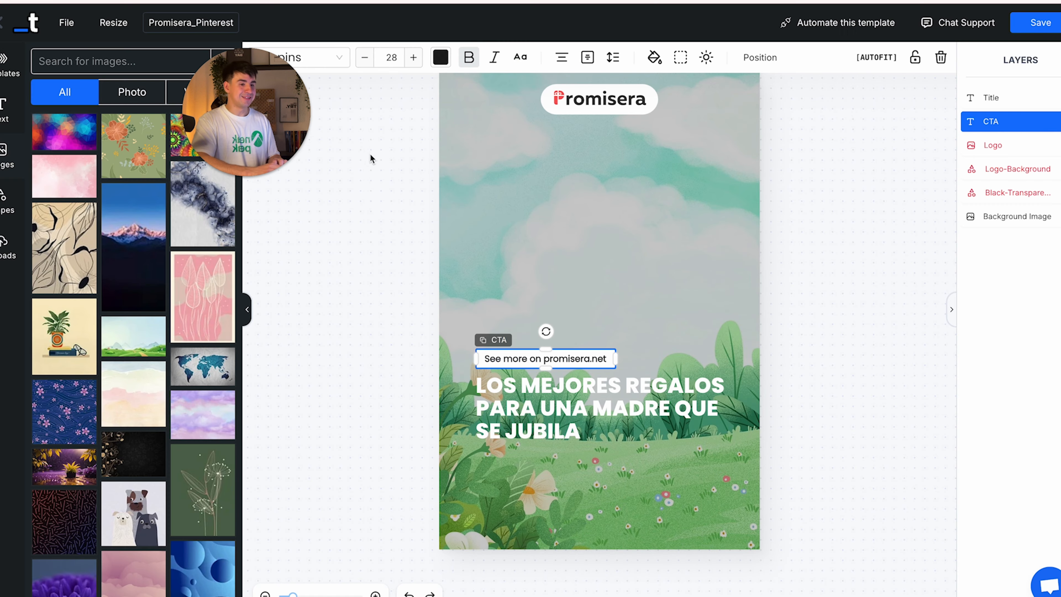
Open the Promisera_Pinterest template's API playground and highlight its template ID in the sample code
left_click(371, 158)
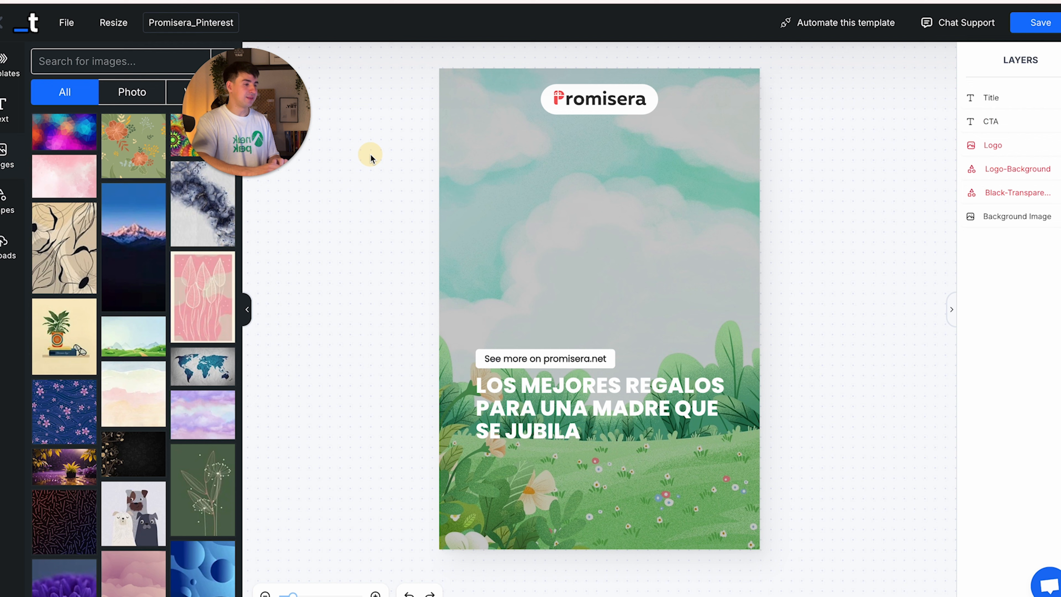
left_click(835, 32)
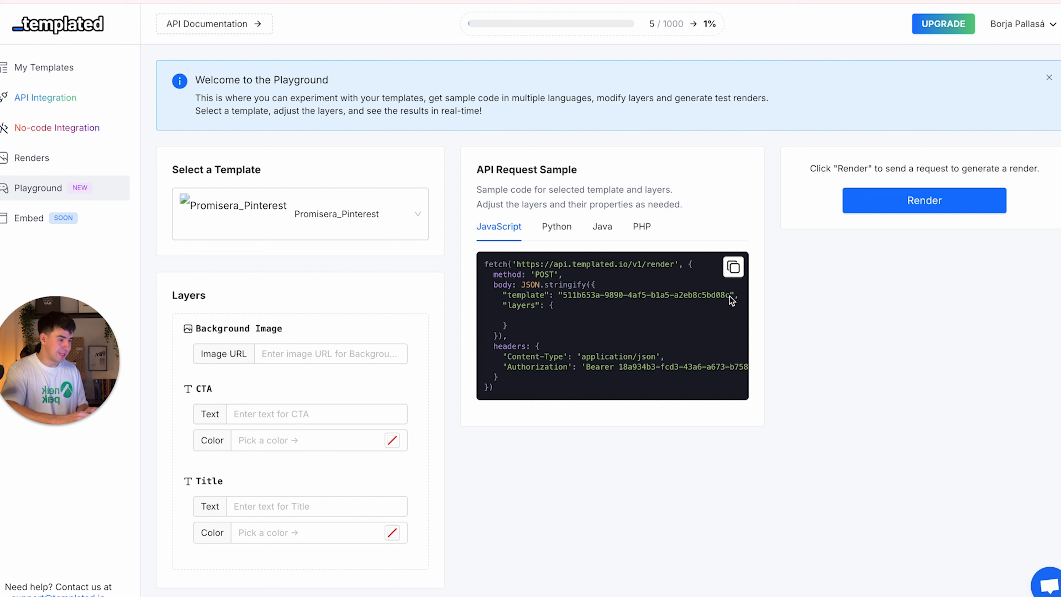
left_click_drag(564, 294, 730, 294)
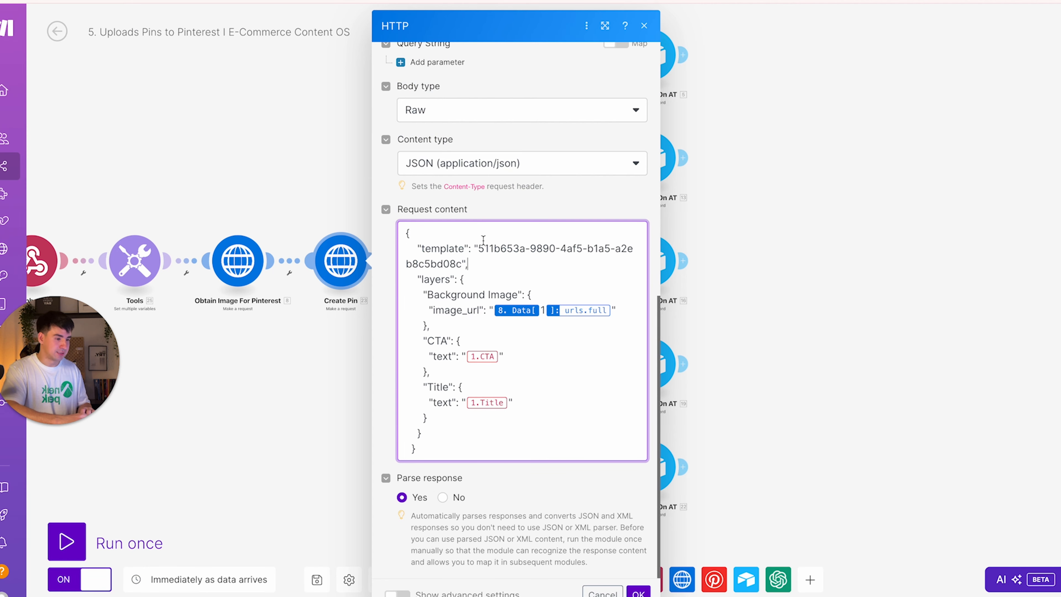
left_click(478, 248)
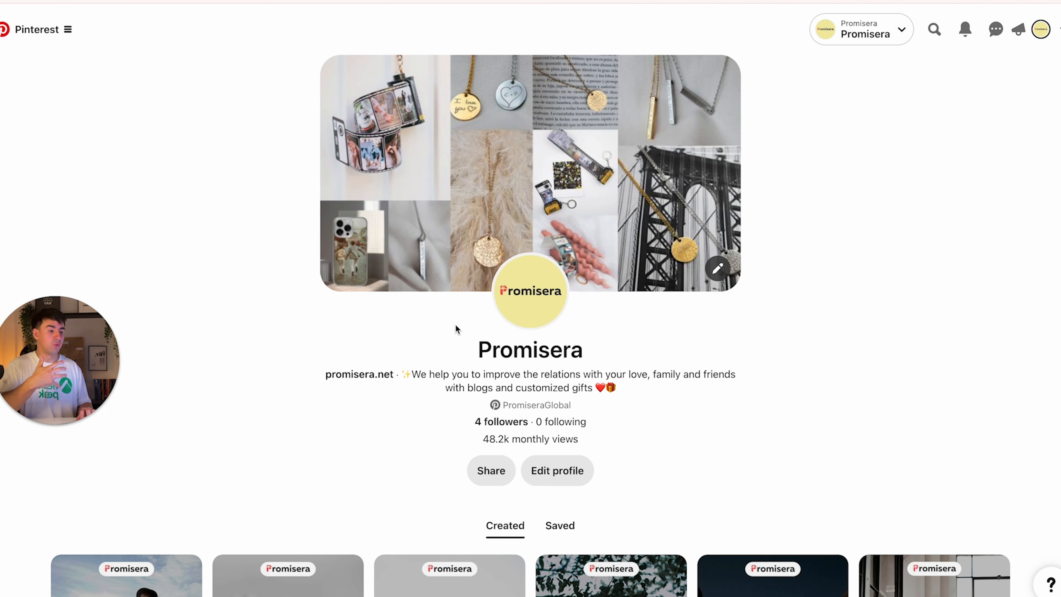
scroll(457, 329, "down", 7)
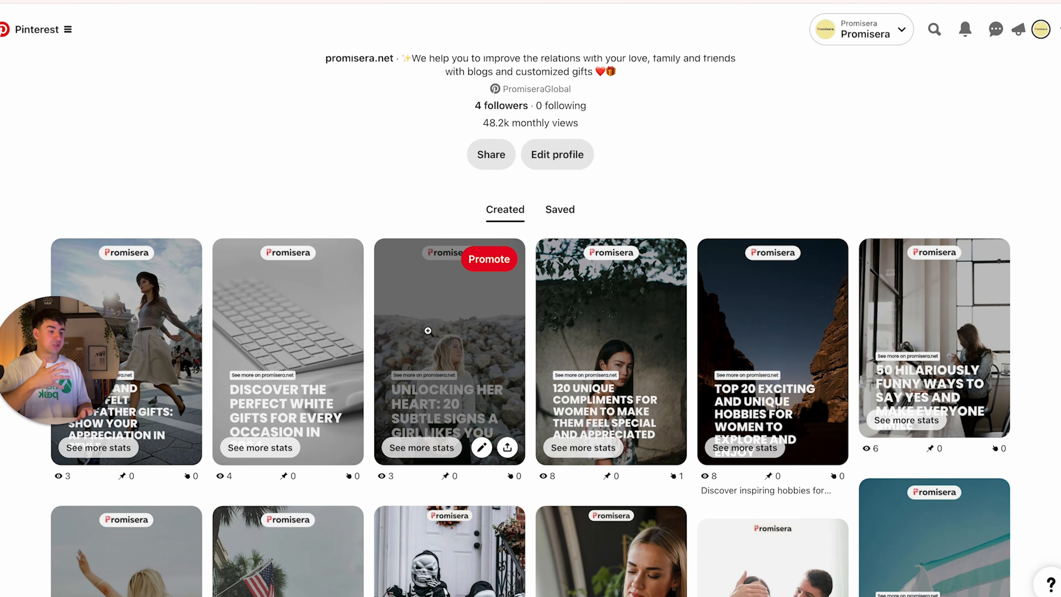
Open the '120 Unique Compliments for Women' pin and scroll its detail page
left_click(607, 351)
scroll(460, 353, "down", 1)
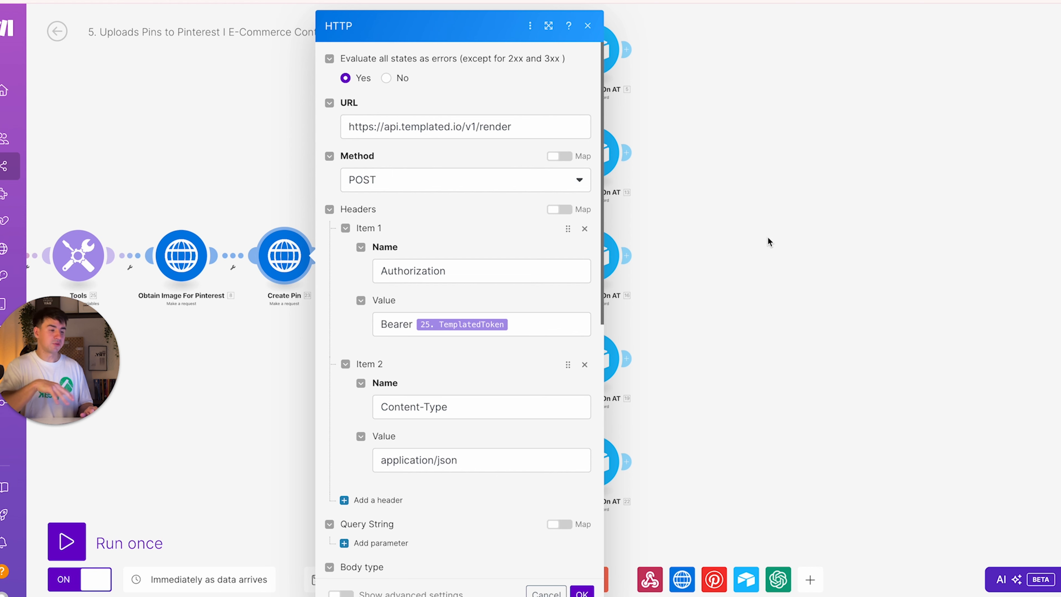
Close the HTTP step and review Create Pin GL's mappings, including its Image URL field
left_click(768, 237)
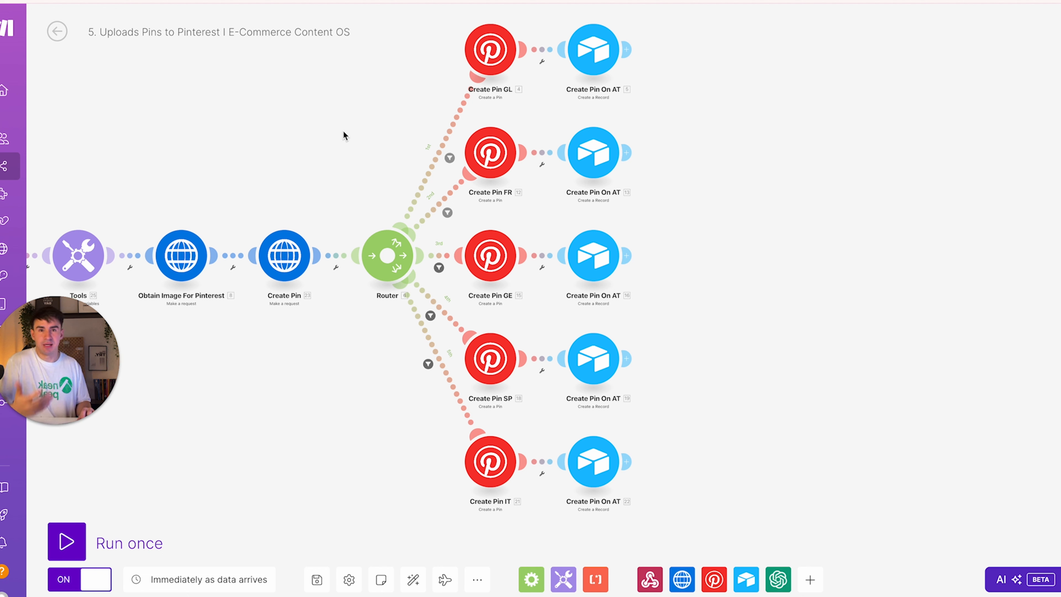
left_click(489, 51)
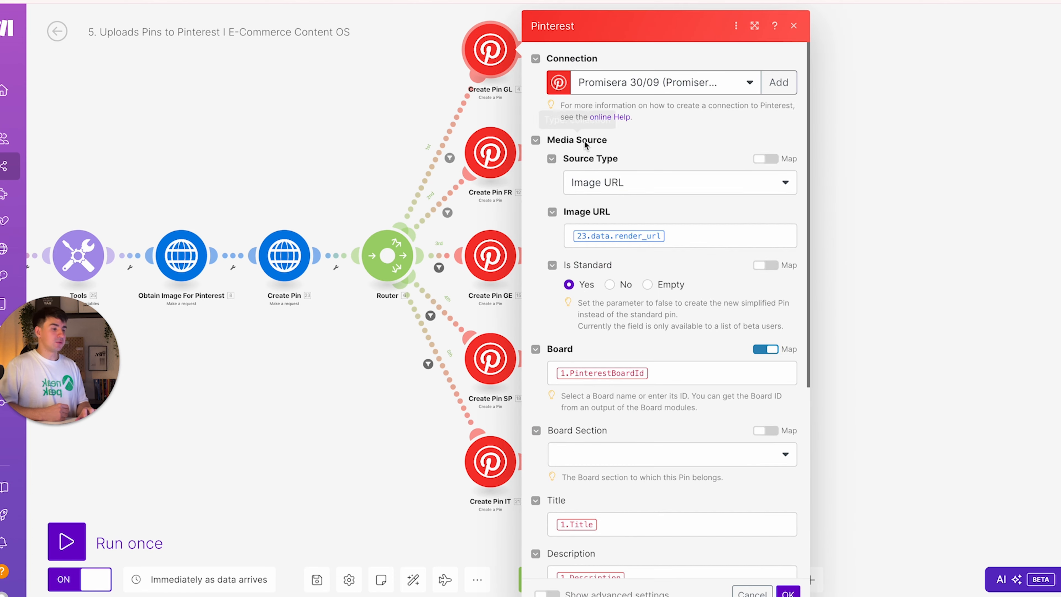
scroll(585, 144, "down", 2)
scroll(585, 138, "up", 2)
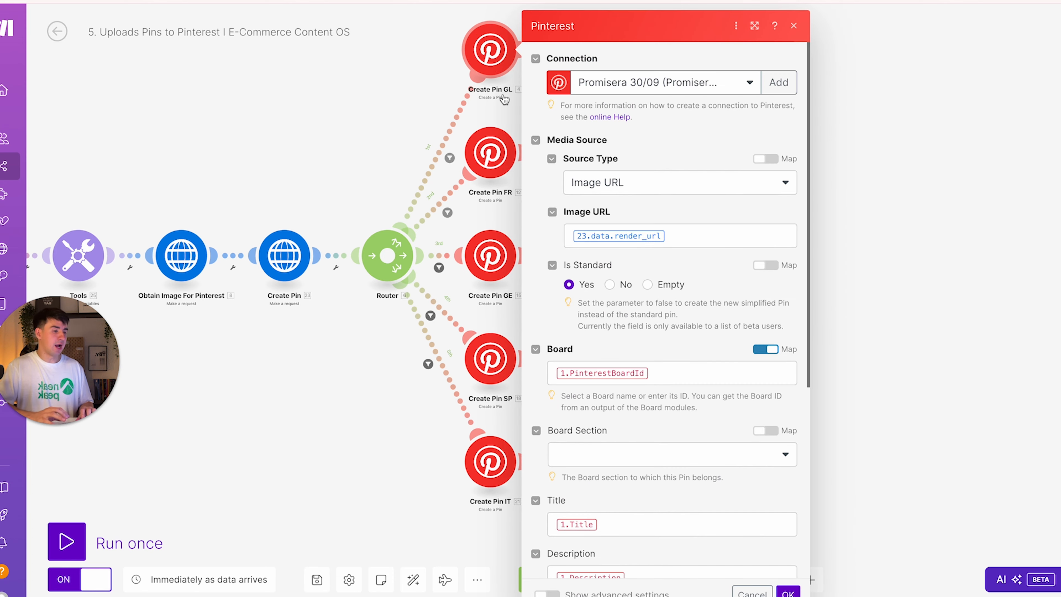
left_click(390, 88)
scroll(498, 104, "up", 5)
left_click_drag(497, 107, 500, 214)
left_click(496, 78)
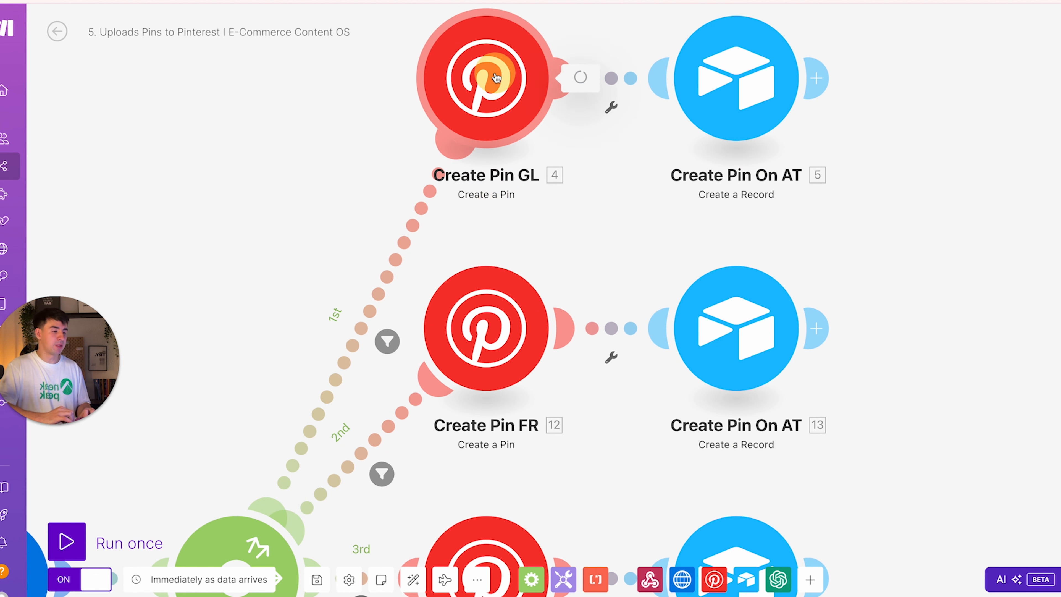
scroll(639, 147, "down", 2)
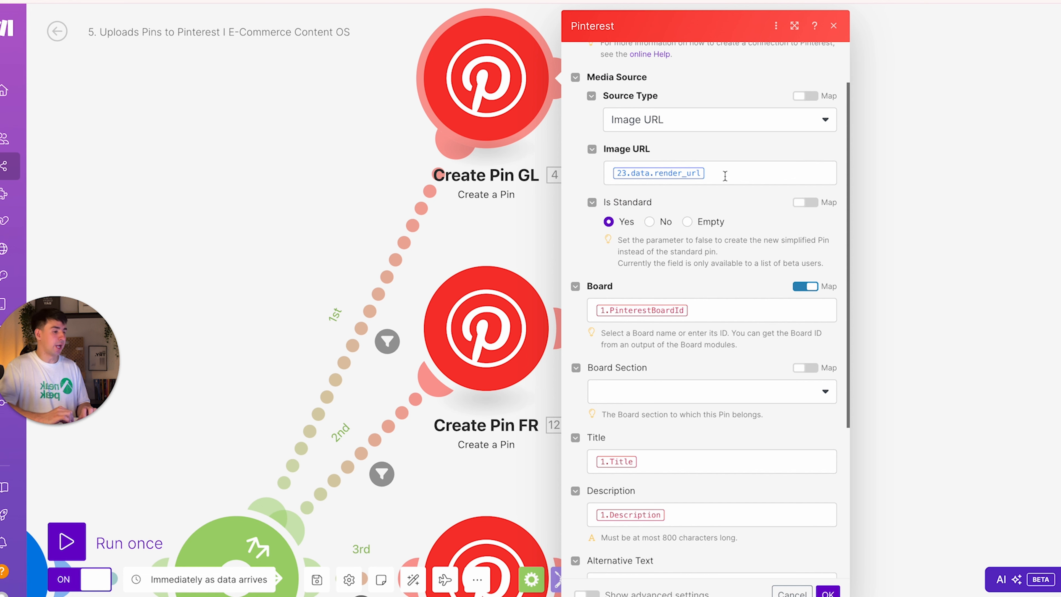
left_click(679, 176)
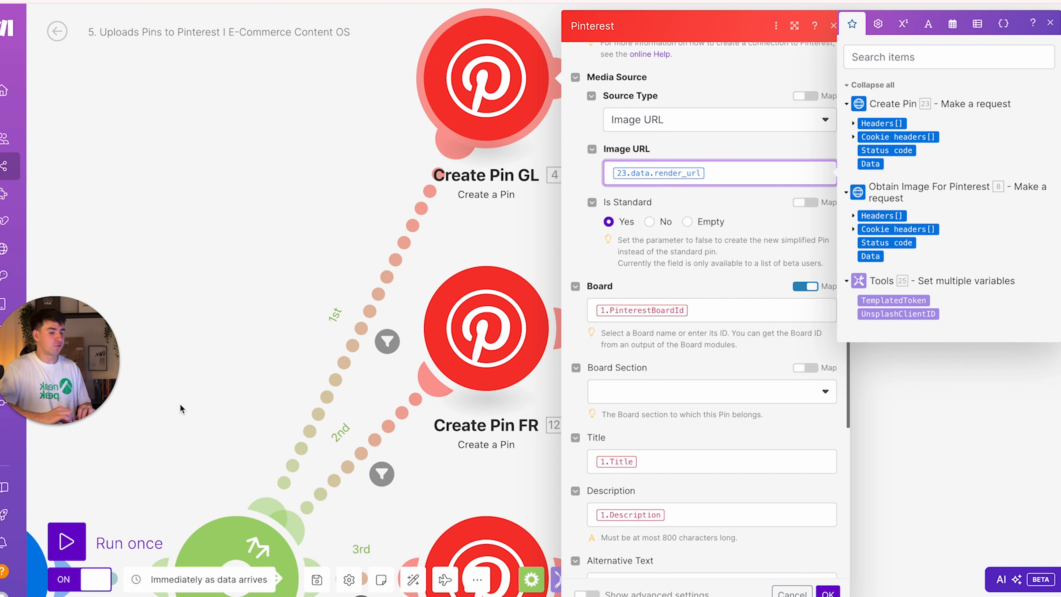
left_click_drag(180, 408, 386, 159)
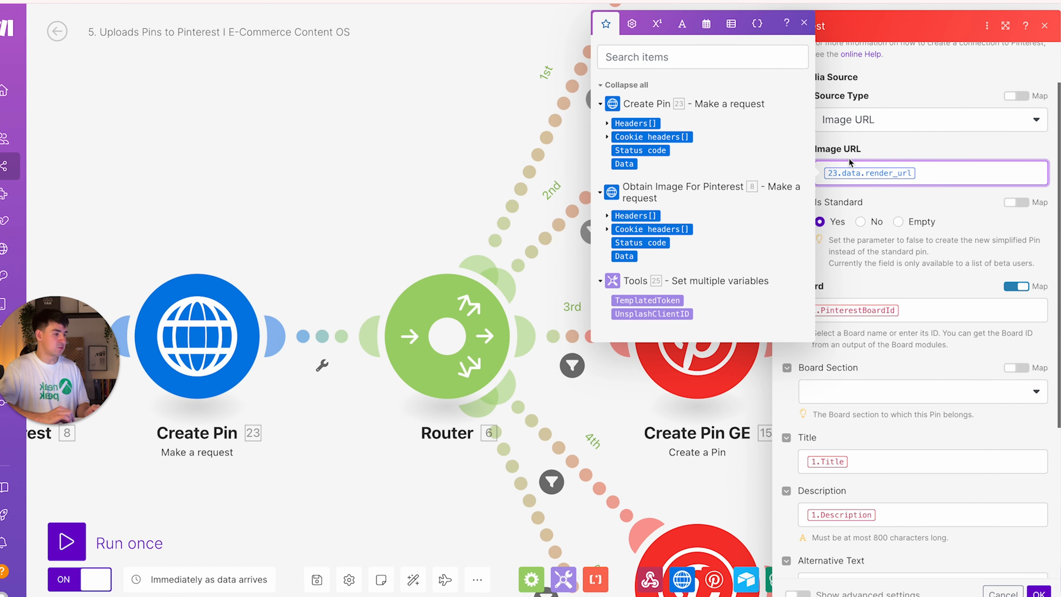
left_click(886, 189)
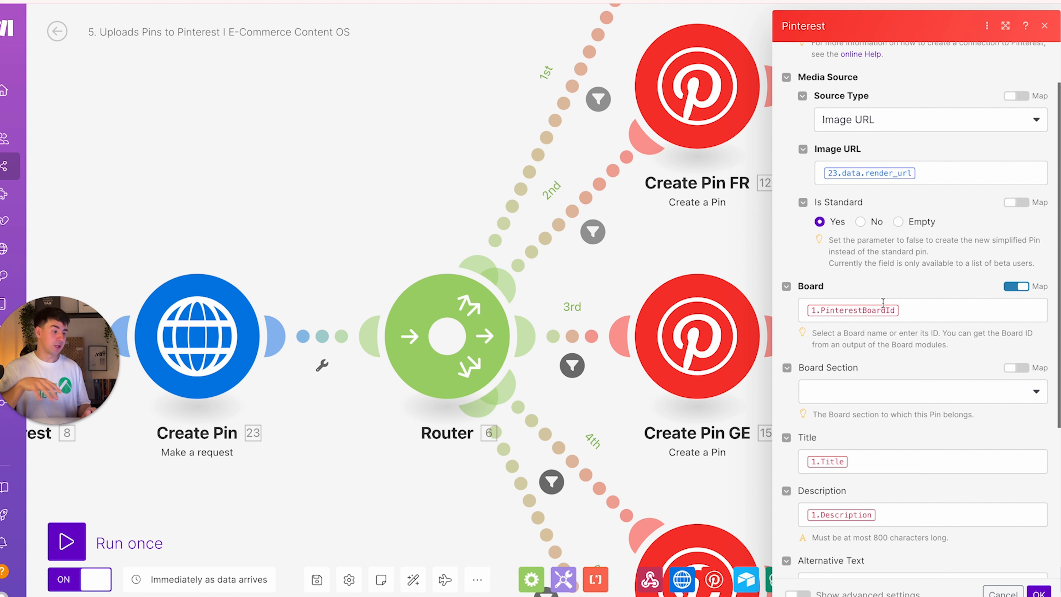
Bring up the Create Pin On AT Airtable Update a Record settings
scroll(883, 301, "down", 5)
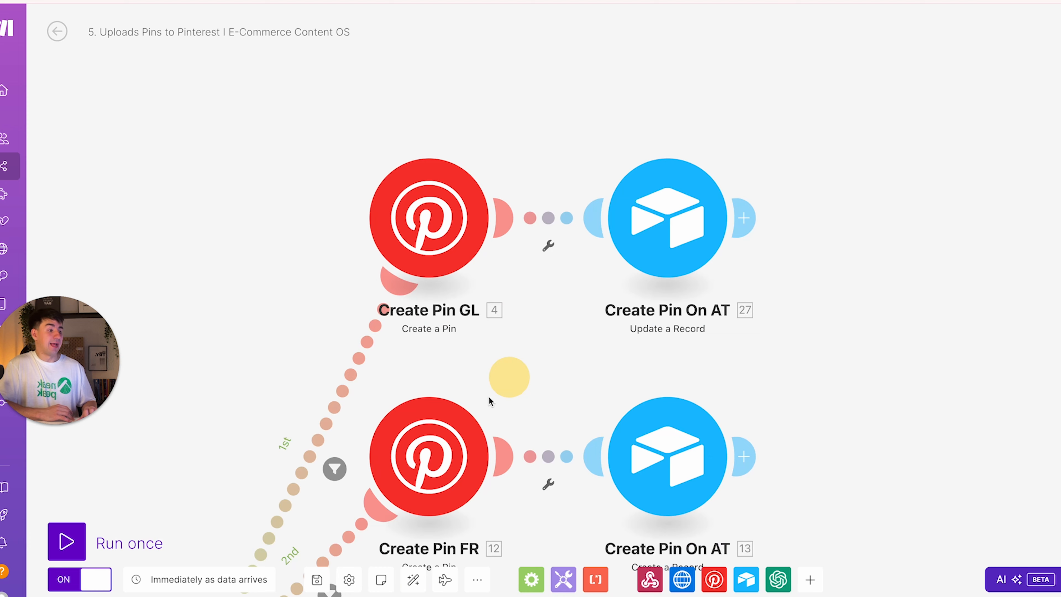
left_click_drag(489, 397, 328, 567)
left_click_drag(498, 247, 700, 44)
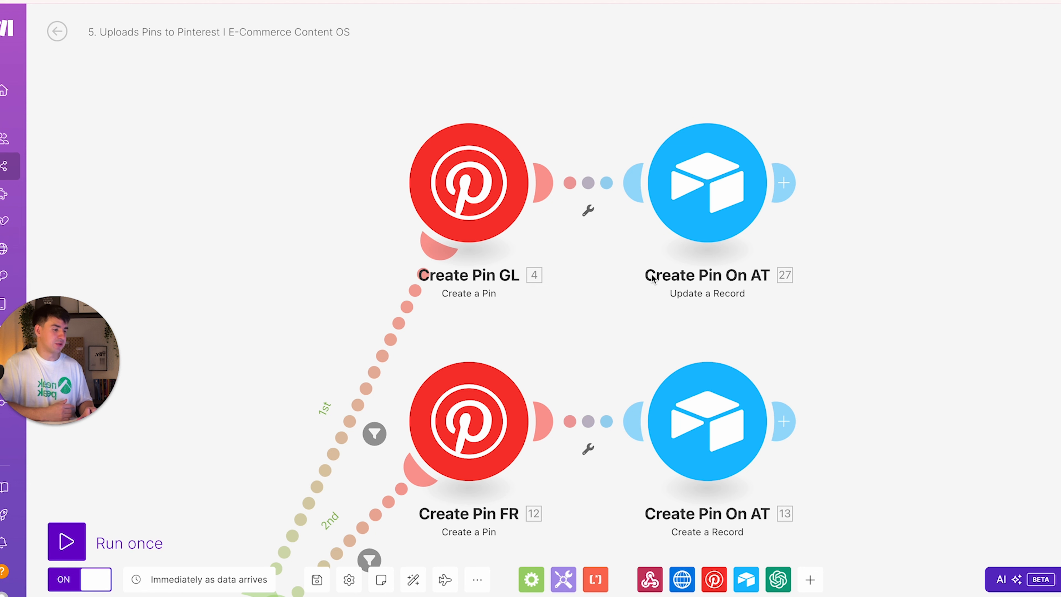
left_click(700, 184)
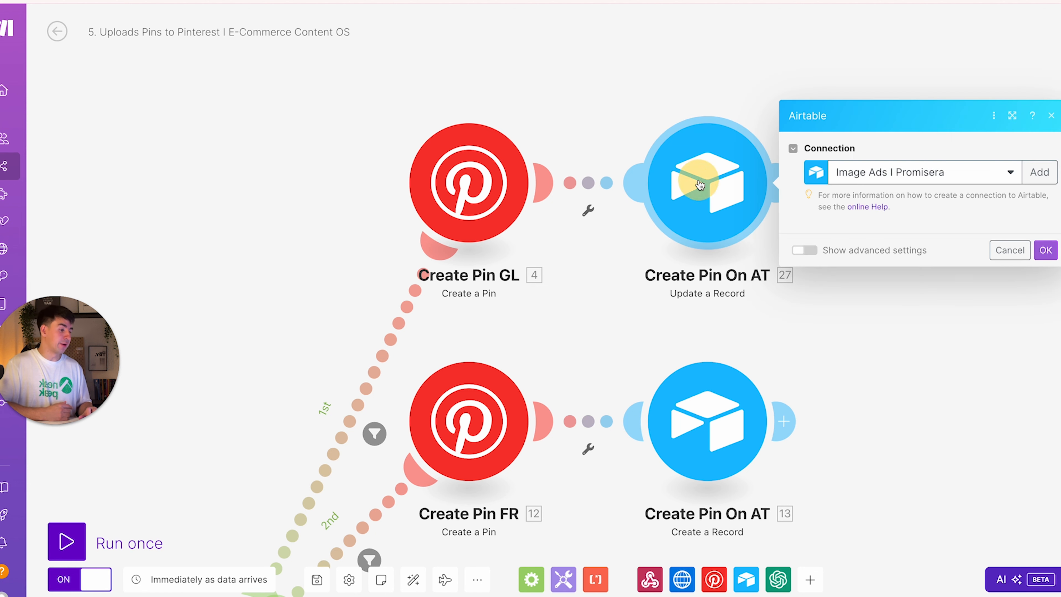